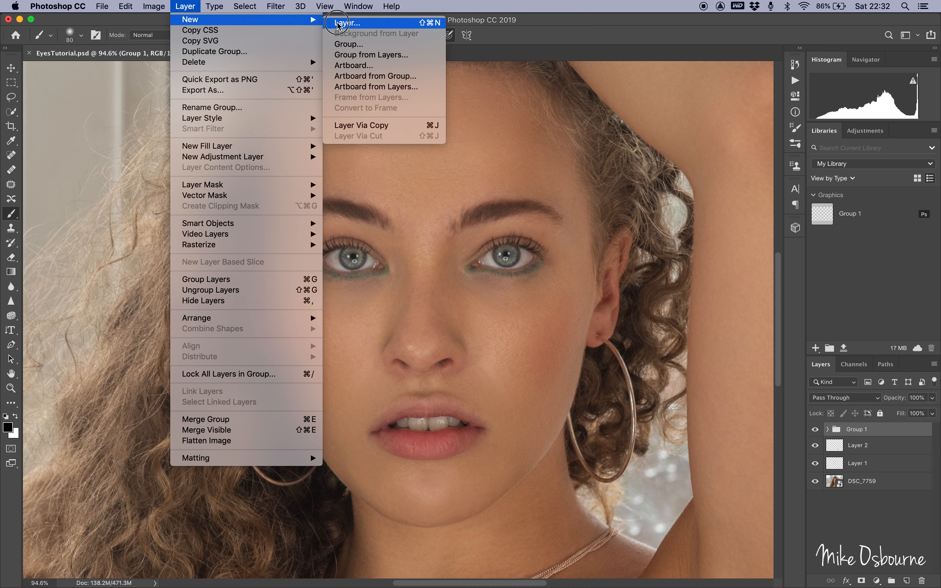
# Create a new layer named Highs in Soft Light mode, filled with Soft-Light-neutral 50% gray.
pyautogui.press('BackSpace')
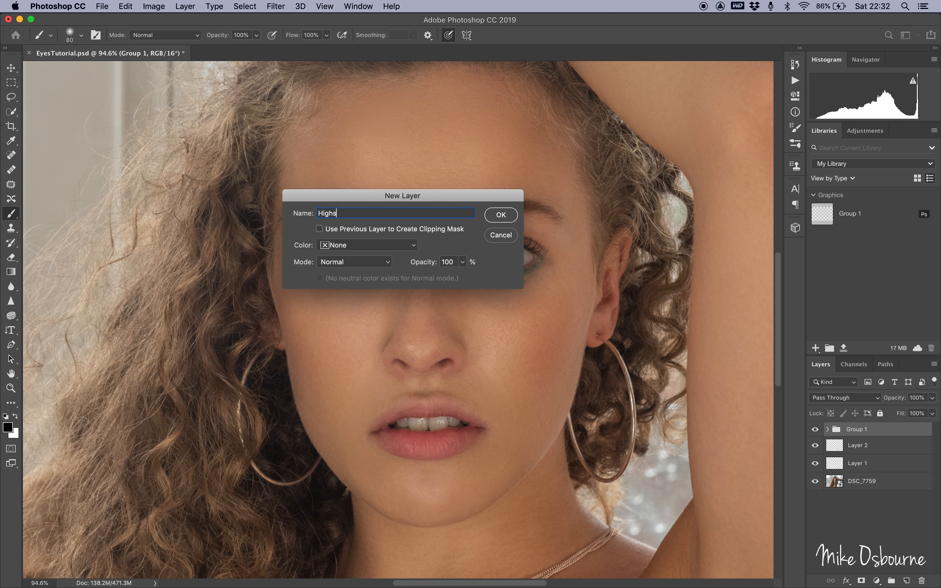
pyautogui.click(332, 263)
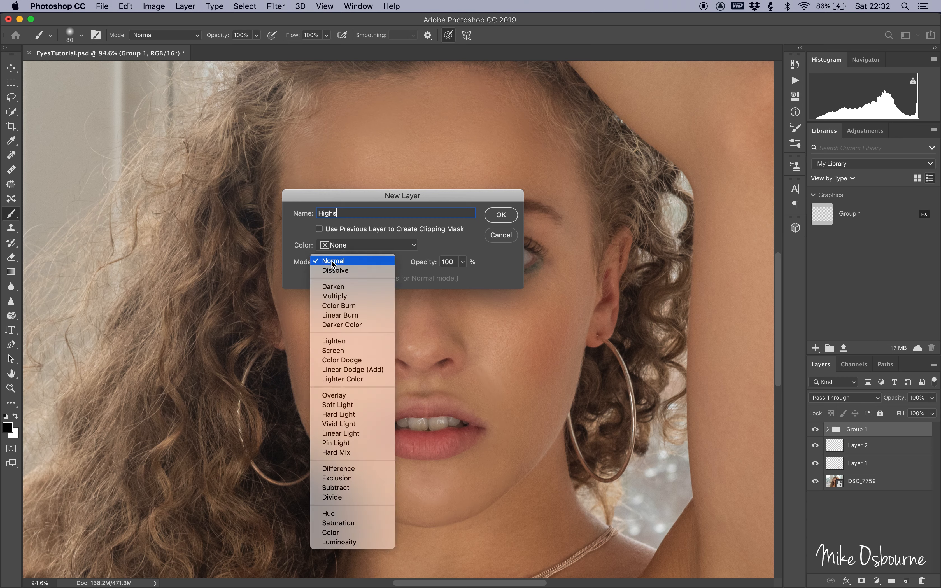
pyautogui.click(342, 402)
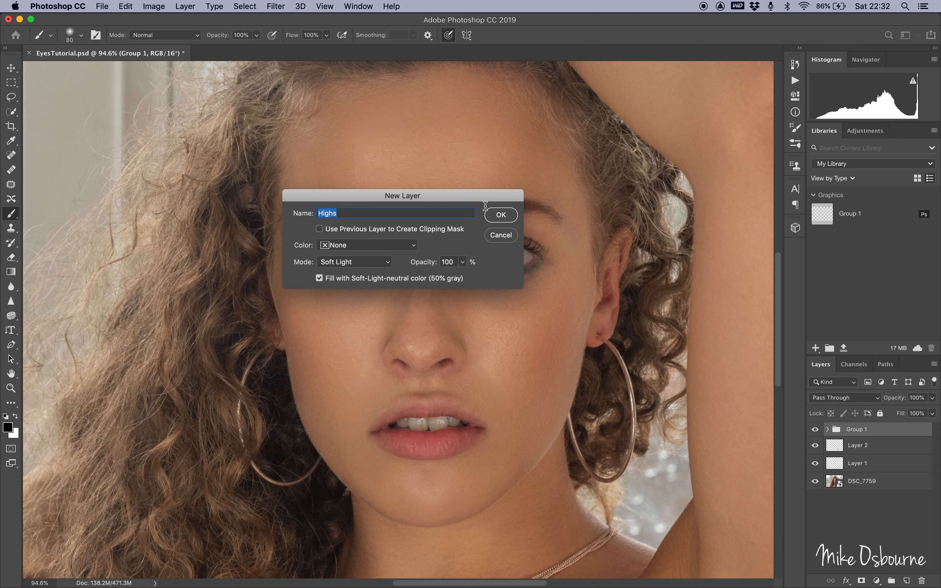
pyautogui.click(501, 215)
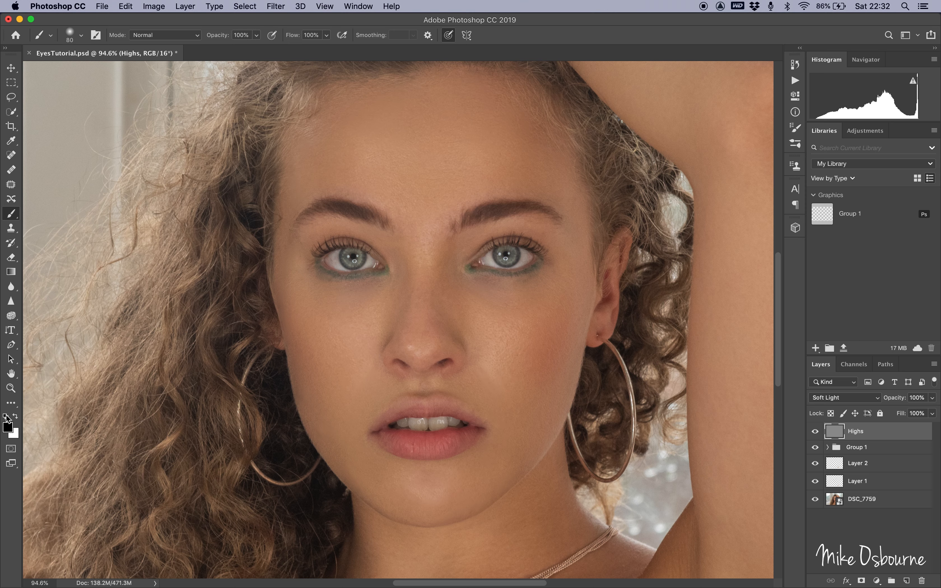
# Paint white at 1% flow with a 70 px brush over both irises on the Highs layer.
pyautogui.press('x')
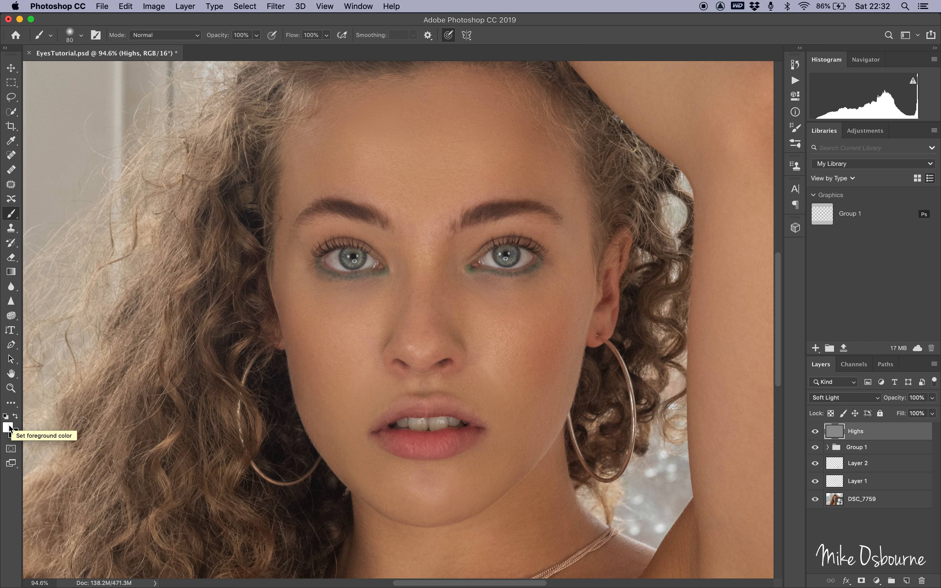
pyautogui.click(327, 37)
pyautogui.moveTo(329, 49); pyautogui.dragTo(245, 53)
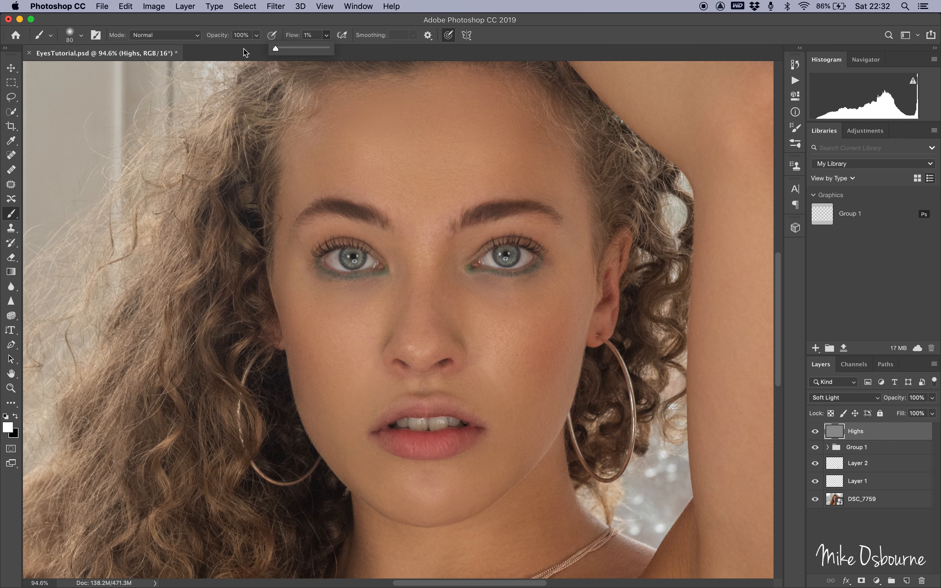
pyautogui.scroll(3, 317, 315)
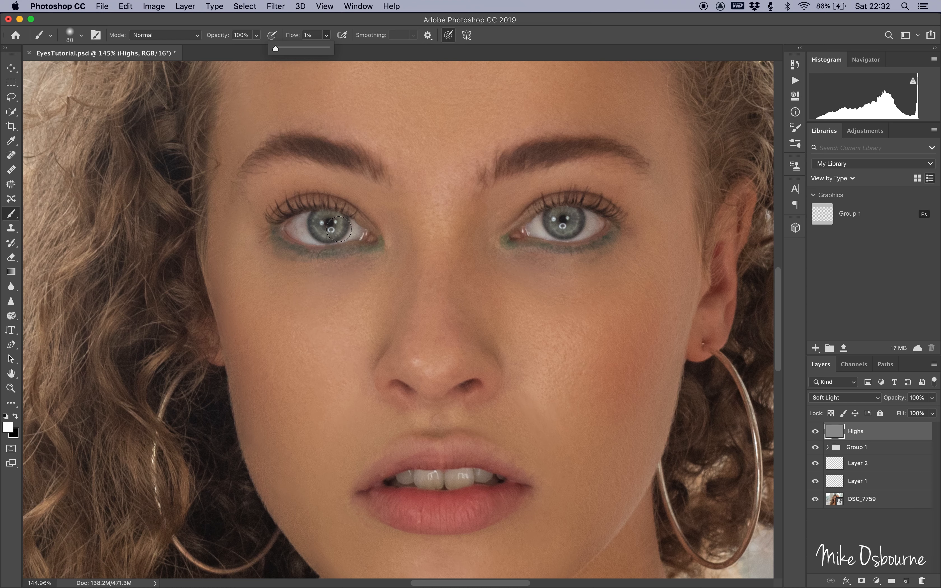
pyautogui.press('[')
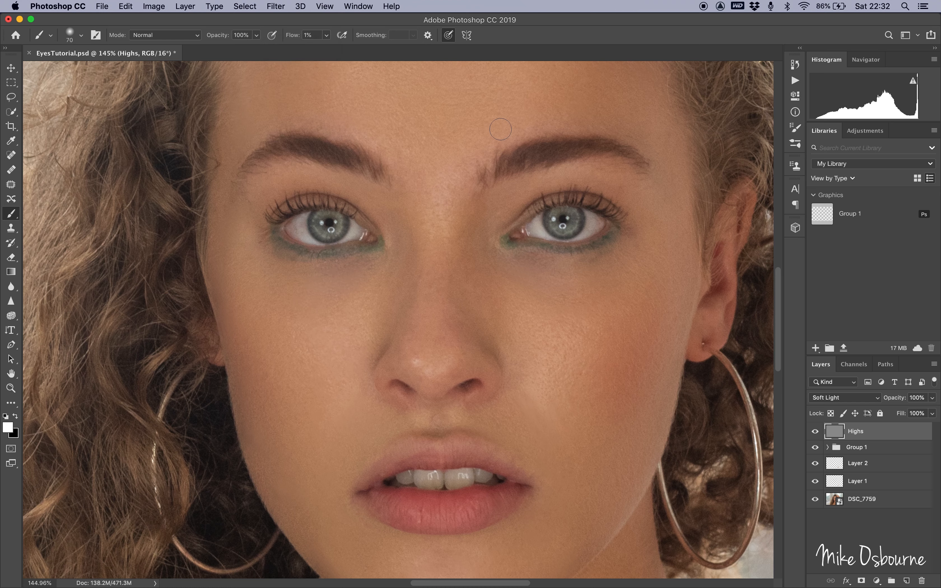
pyautogui.moveTo(334, 224)
pyautogui.mouseDown()
pyautogui.moveTo(326, 220)
pyautogui.moveTo(329, 227)
pyautogui.mouseUp()
pyautogui.moveTo(561, 222); pyautogui.dragTo(568, 221)
# Paint black with a 10 px brush over the lashes and iris edges of both eyes.
pyautogui.press('x')
pyautogui.press('[')
pyautogui.press('[')
pyautogui.press('[')
pyautogui.press('[')
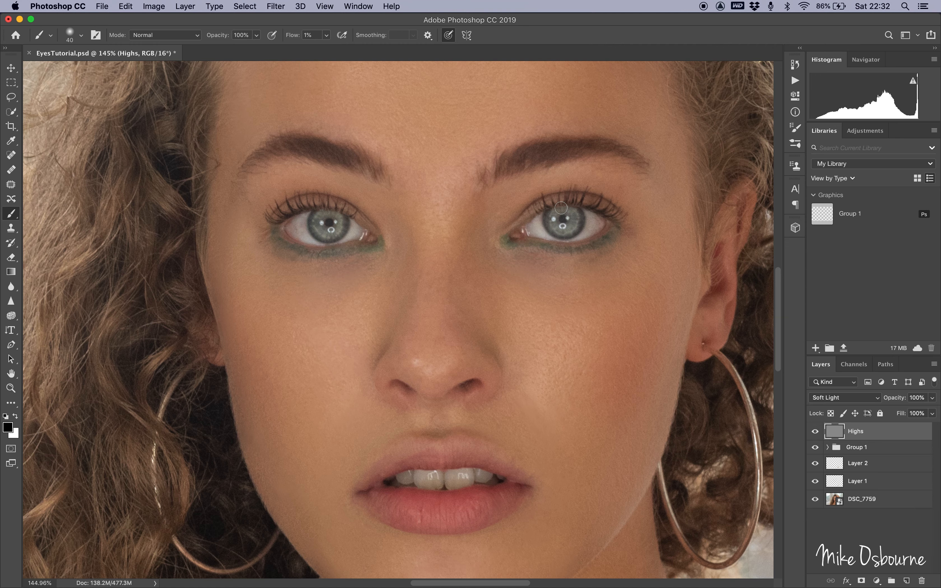
pyautogui.scroll(7, 528, 259)
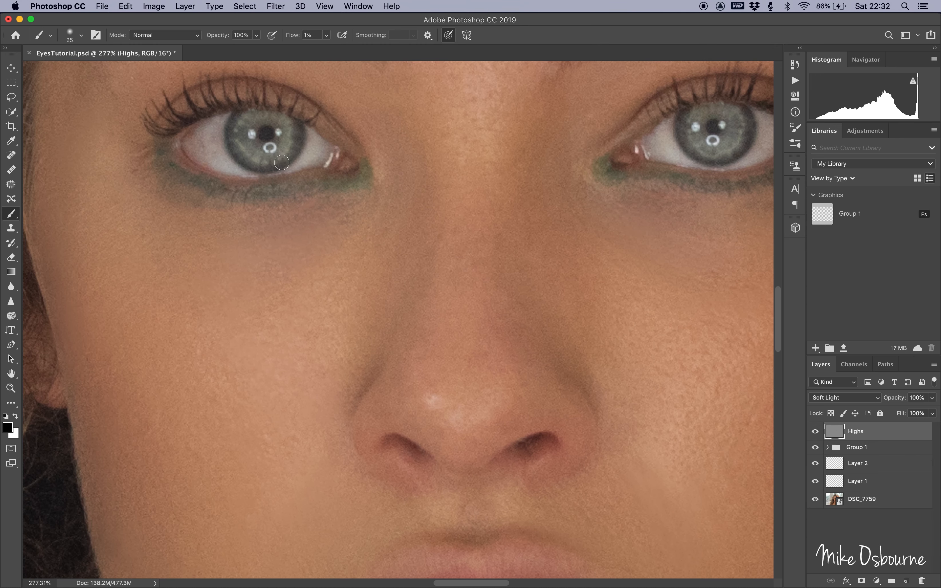
pyautogui.press('[')
pyautogui.press('[')
pyautogui.press('[')
pyautogui.moveTo(234, 116)
pyautogui.mouseDown()
pyautogui.moveTo(235, 158)
pyautogui.moveTo(227, 133)
pyautogui.moveTo(231, 115)
pyautogui.moveTo(236, 152)
pyautogui.moveTo(250, 168)
pyautogui.moveTo(276, 164)
pyautogui.moveTo(299, 141)
pyautogui.moveTo(275, 162)
pyautogui.moveTo(231, 137)
pyautogui.moveTo(235, 118)
pyautogui.mouseUp()
pyautogui.moveTo(681, 116)
pyautogui.mouseDown()
pyautogui.moveTo(688, 155)
pyautogui.moveTo(735, 154)
pyautogui.moveTo(747, 142)
pyautogui.moveTo(745, 104)
pyautogui.moveTo(743, 147)
pyautogui.moveTo(723, 161)
pyautogui.moveTo(703, 162)
pyautogui.moveTo(680, 133)
pyautogui.mouseUp()
pyautogui.moveTo(305, 144)
pyautogui.mouseDown()
pyautogui.moveTo(251, 169)
pyautogui.moveTo(229, 147)
pyautogui.moveTo(227, 115)
pyautogui.mouseUp()
pyautogui.scroll(-5, 481, 260)
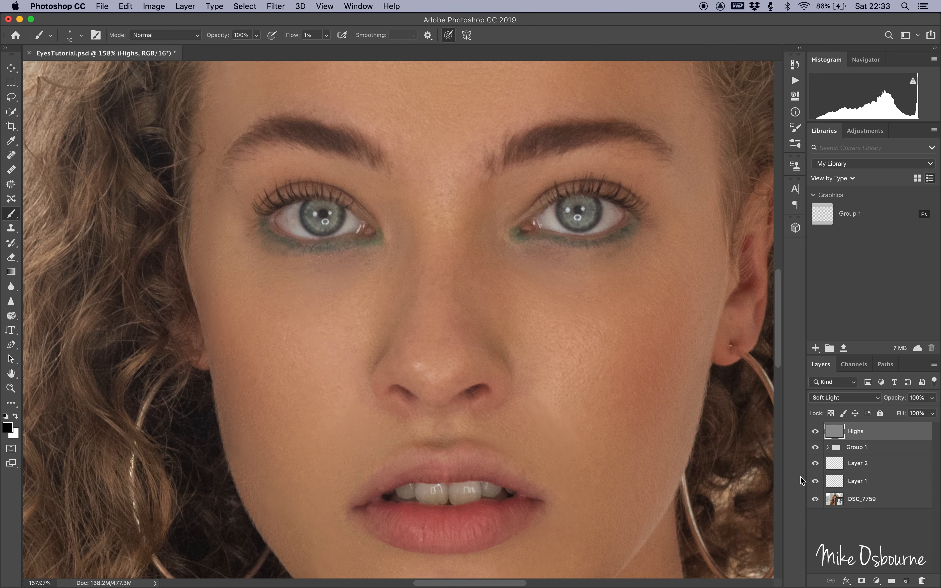
# Toggle the Highs layer's visibility to compare the eyes before and after.
pyautogui.click(815, 431)
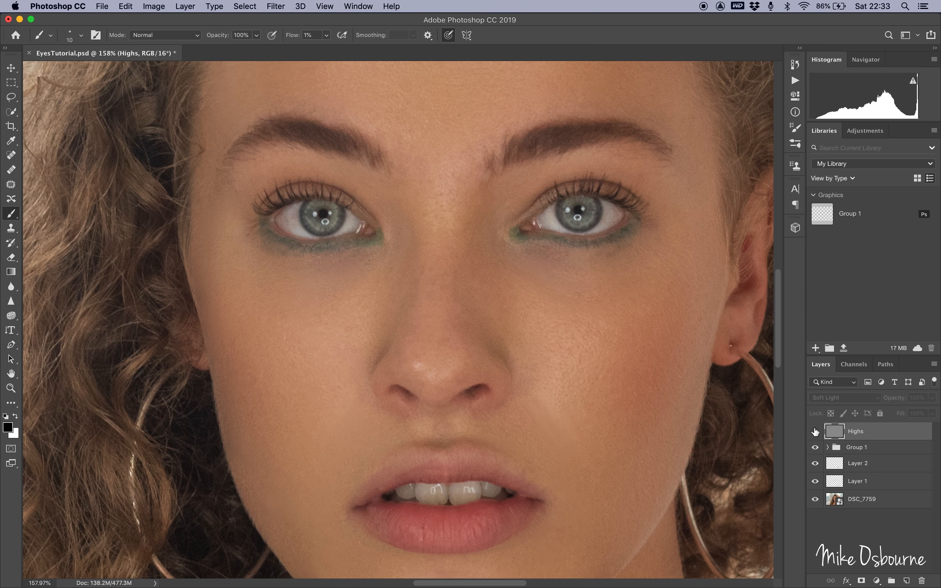
pyautogui.click(815, 431)
pyautogui.click(815, 431)
pyautogui.click(815, 431)
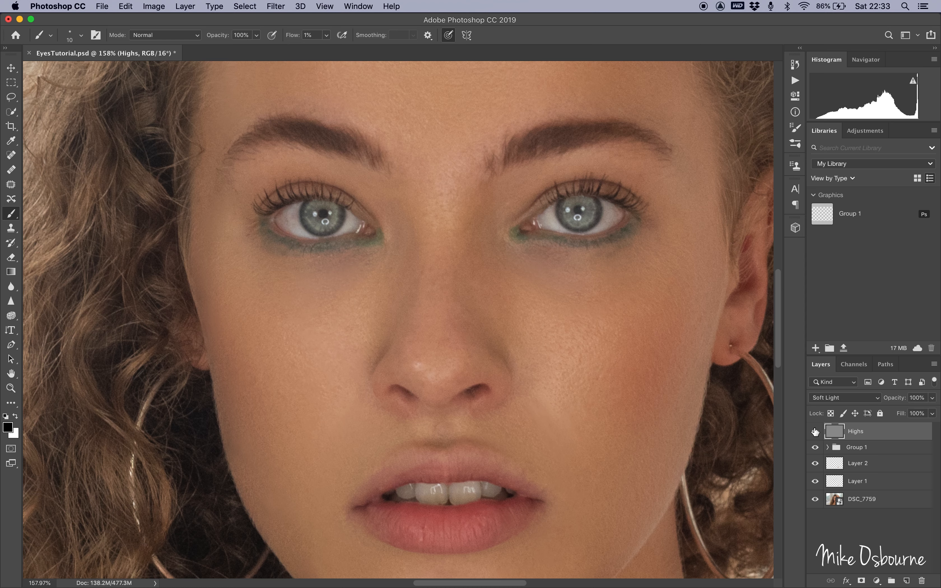
pyautogui.click(816, 431)
pyautogui.click(815, 431)
pyautogui.scroll(-5, 630, 308)
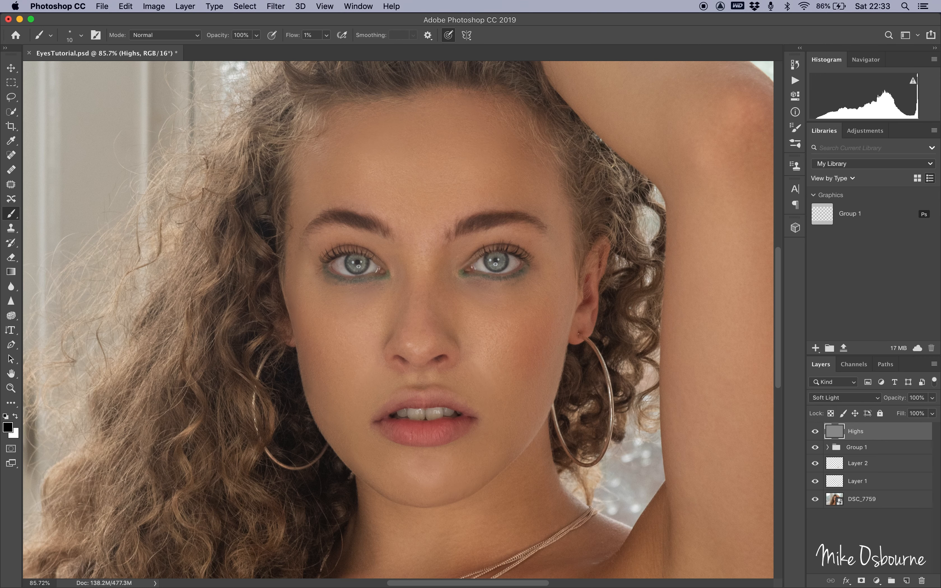
# Add a Curves adjustment layer and set its blend mode to Luminosity.
pyautogui.click(876, 580)
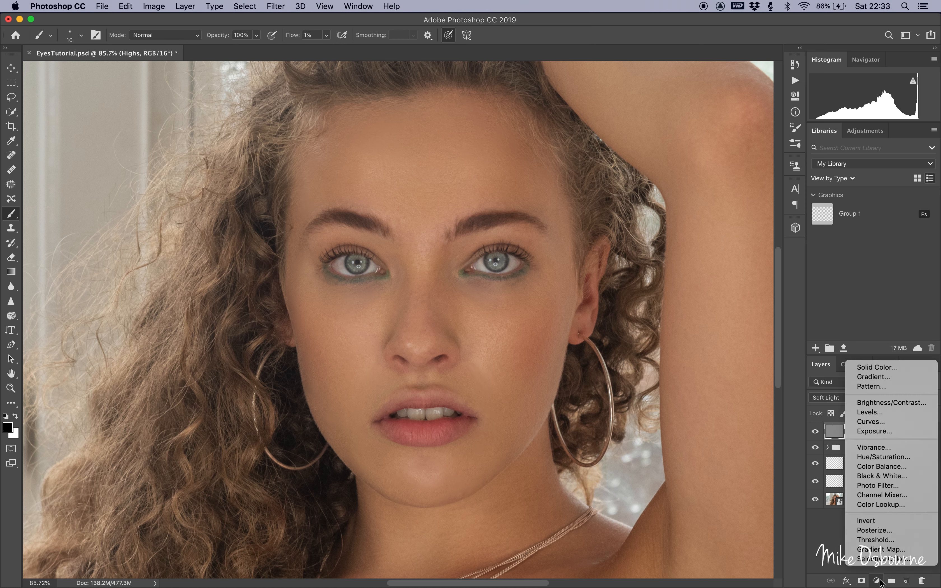
pyautogui.click(877, 423)
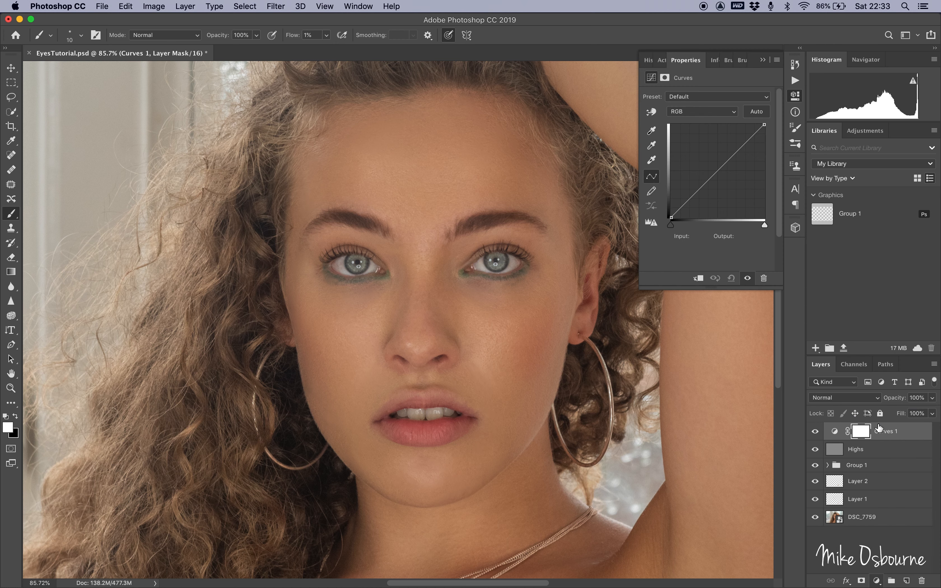
pyautogui.click(857, 399)
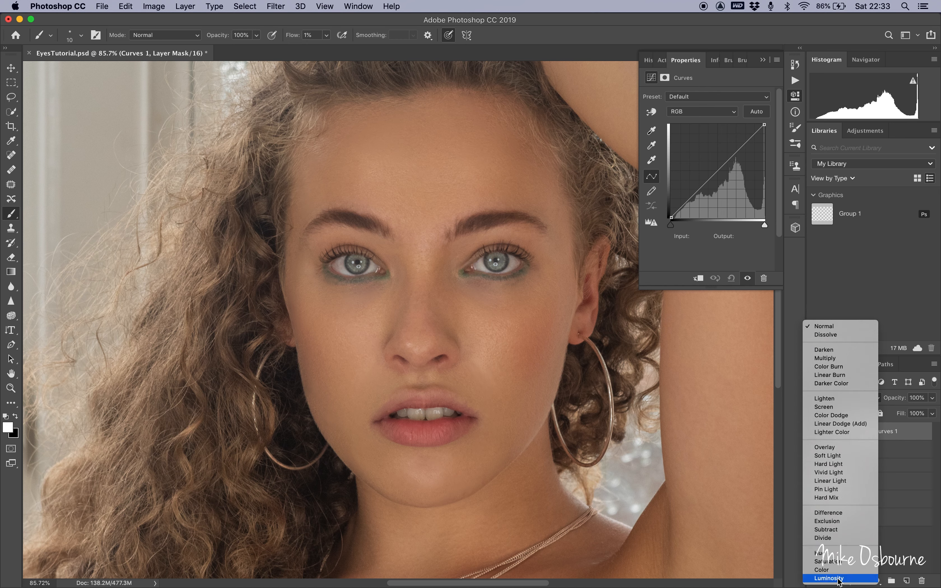
pyautogui.click(837, 579)
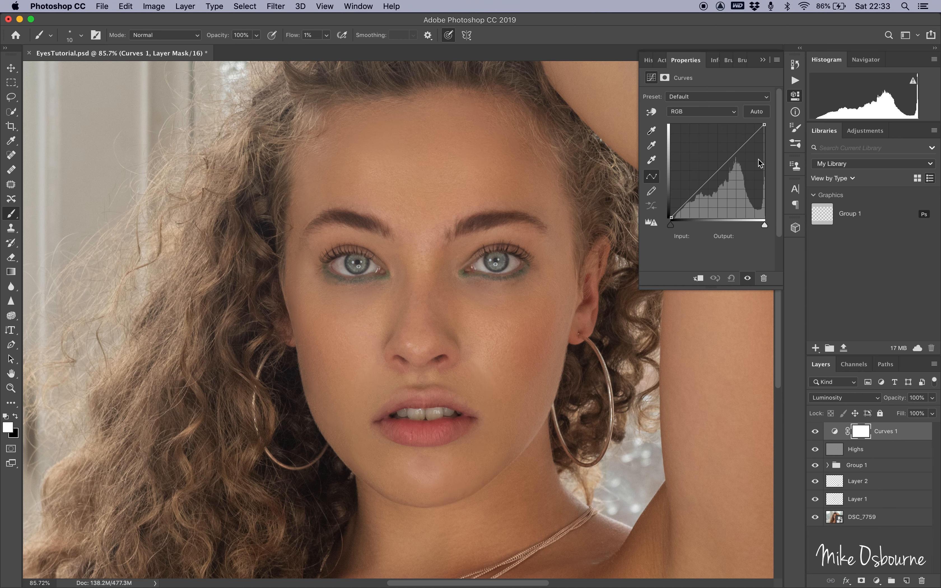
# Shape a steep S-curve, raising a highlight point and setting a shadow point to input 46, output 15.
pyautogui.moveTo(753, 135); pyautogui.dragTo(736, 127)
pyautogui.moveTo(680, 200); pyautogui.dragTo(688, 213)
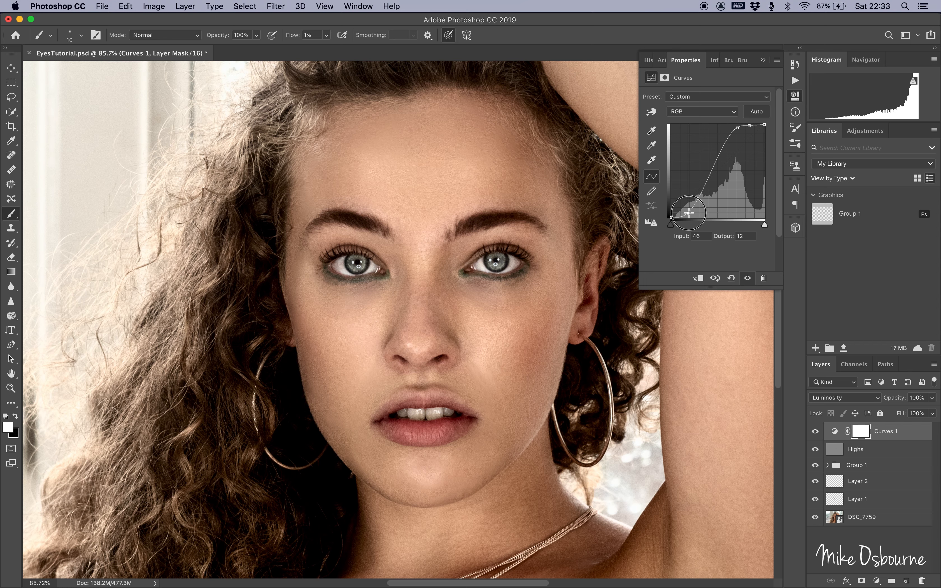
pyautogui.moveTo(689, 213); pyautogui.dragTo(688, 212)
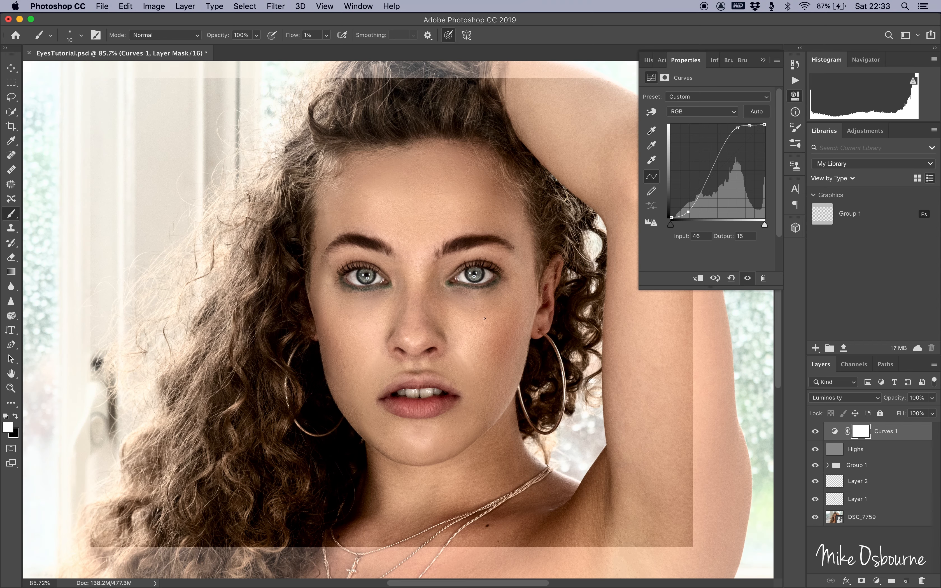
# Invert the Curves layer mask to black to hide the adjustment.
pyautogui.press('super+minus')
pyautogui.press('super+minus')
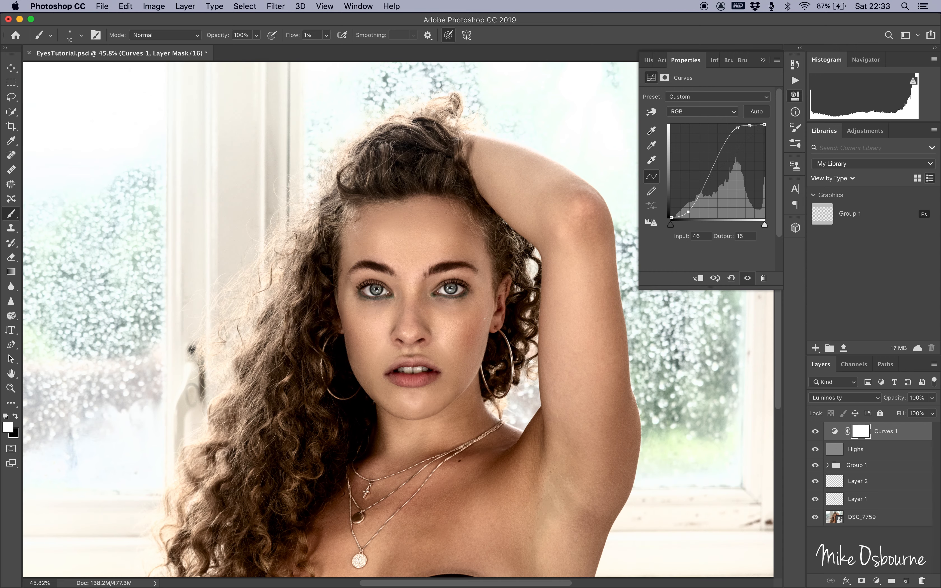
pyautogui.press('super+i')
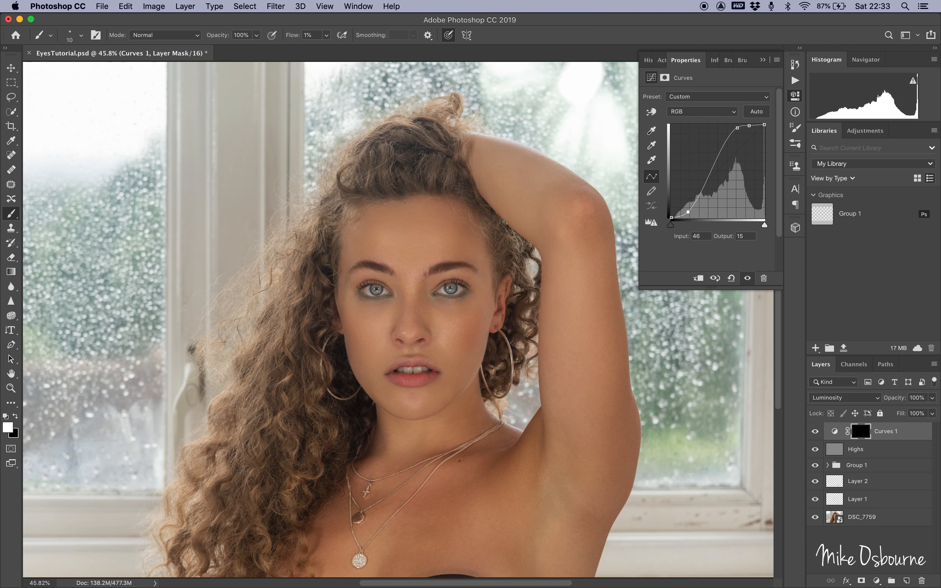
# Paint white at 100% flow with a 90 px brush over both irises on the Curves mask.
pyautogui.scroll(6, 485, 318)
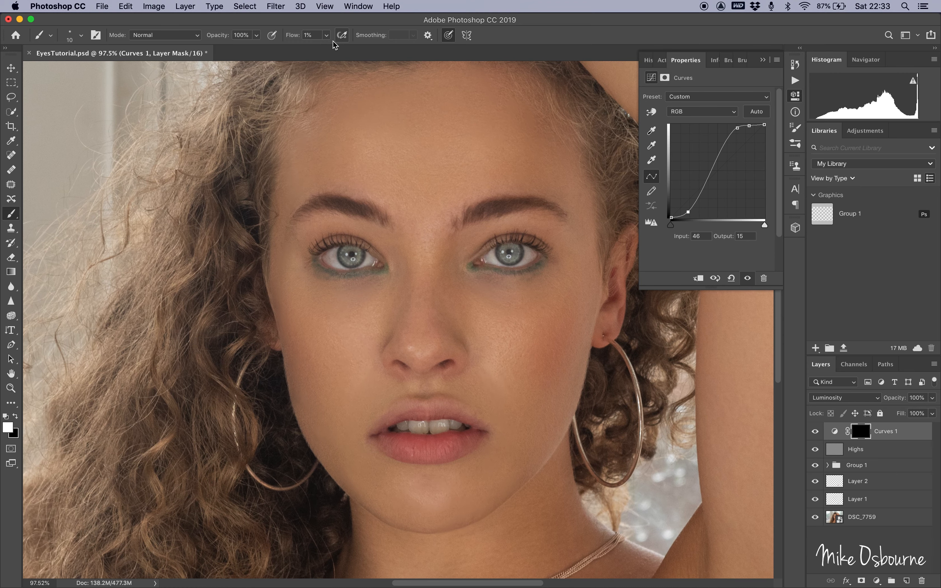
pyautogui.click(326, 35)
pyautogui.moveTo(327, 51); pyautogui.dragTo(397, 53)
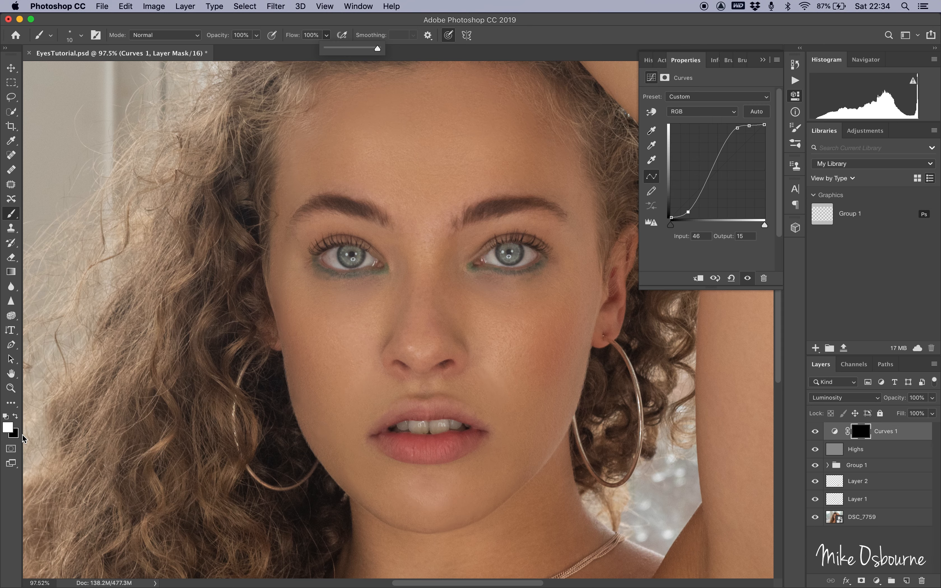
pyautogui.scroll(3, 305, 323)
pyautogui.press(']')
pyautogui.press(']')
pyautogui.press(']')
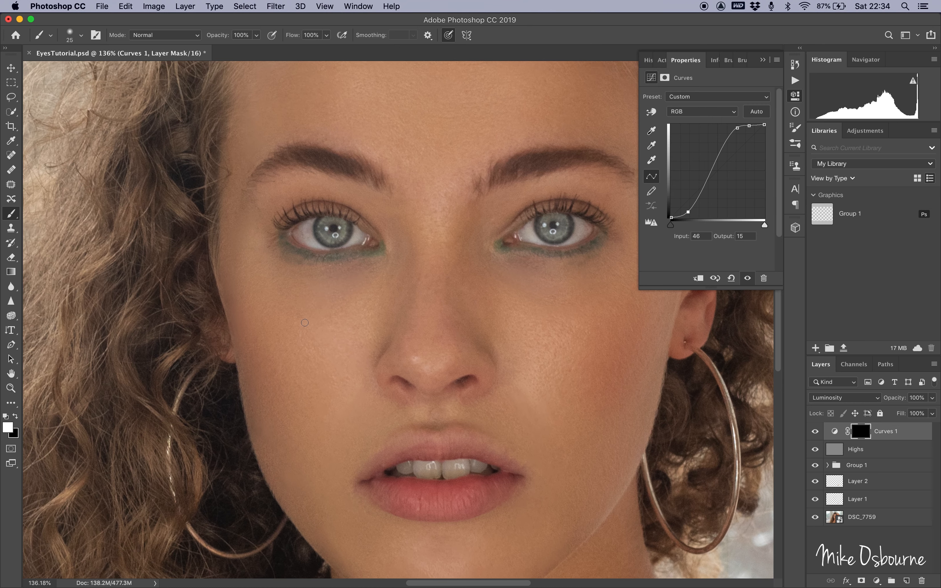
pyautogui.press(']')
pyautogui.press(']')
pyautogui.press(']')
pyautogui.press(']')
pyautogui.press(']')
pyautogui.moveTo(334, 211)
pyautogui.mouseDown()
pyautogui.moveTo(342, 226)
pyautogui.moveTo(332, 230)
pyautogui.mouseUp()
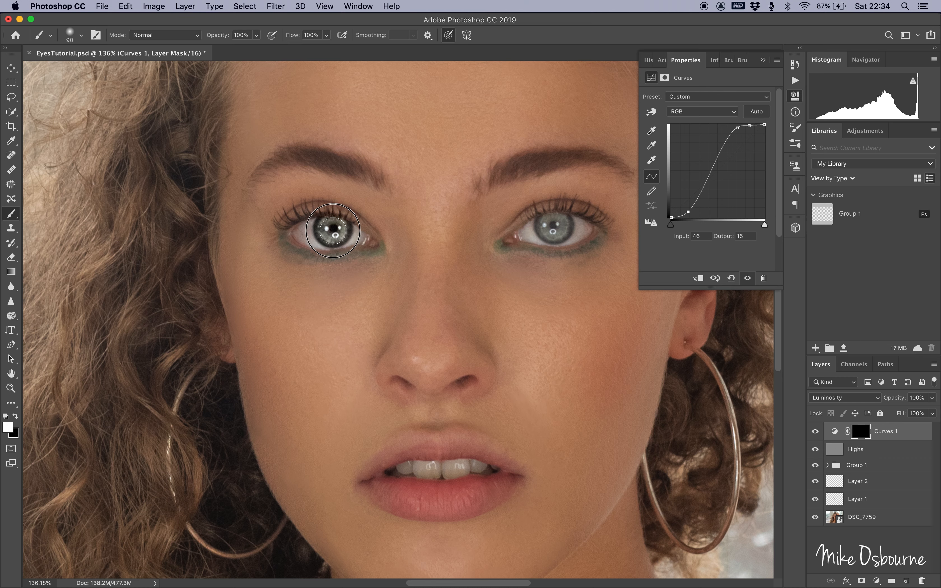
pyautogui.moveTo(554, 226); pyautogui.dragTo(543, 228)
pyautogui.press('super+0')
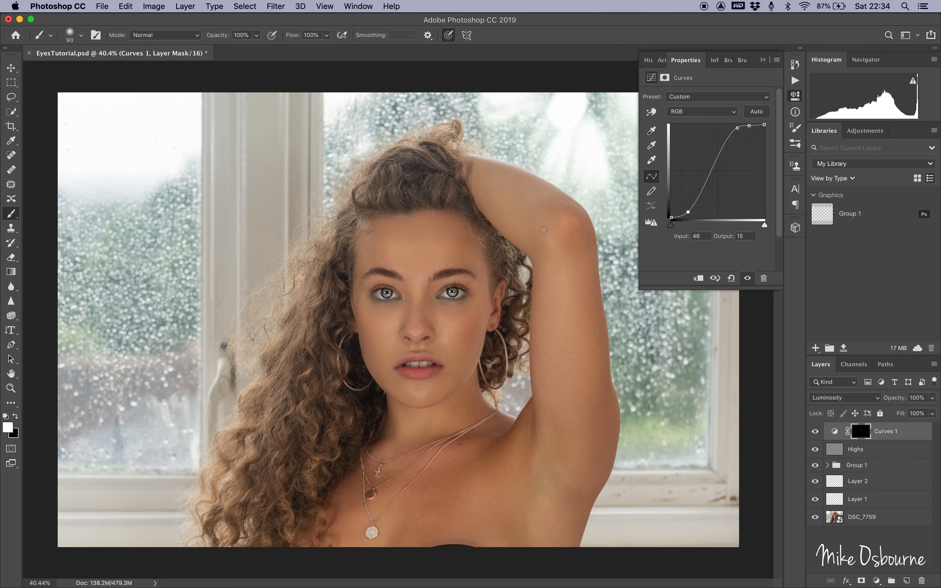
# Raise the curve's shadow point to output 37.
pyautogui.press('super+plus')
pyautogui.press('super+plus')
pyautogui.press('super+plus')
pyautogui.press('super+plus')
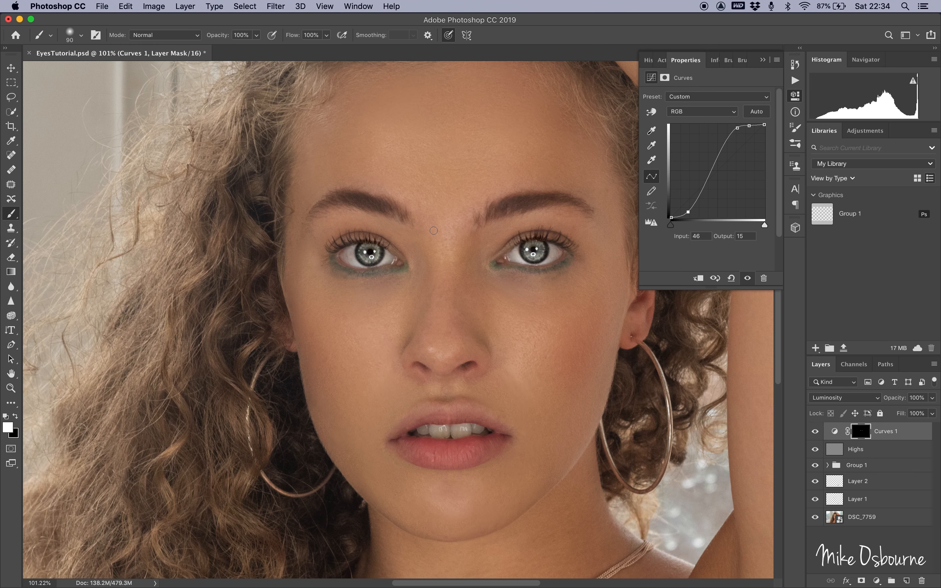
pyautogui.hscroll(5, 433, 230)
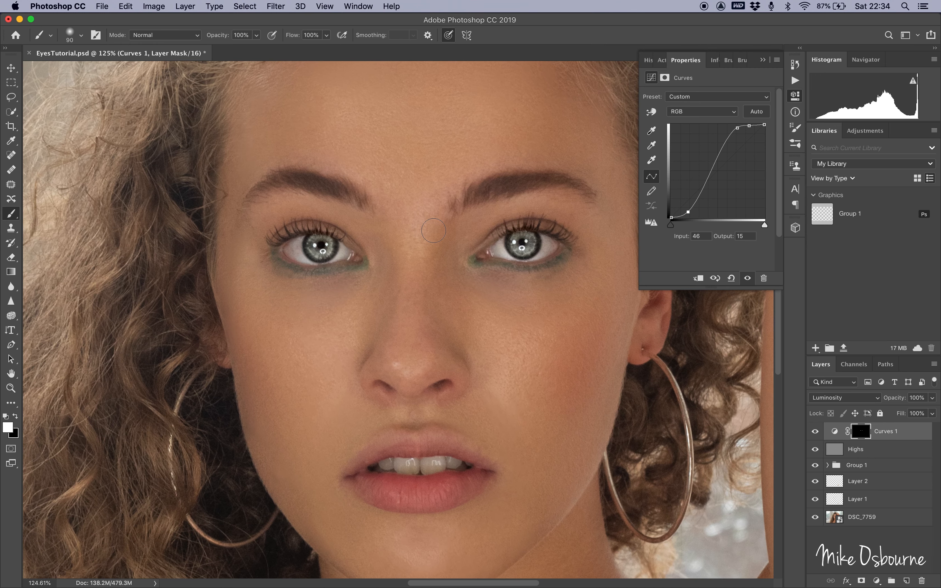
pyautogui.click(688, 212)
pyautogui.moveTo(688, 212); pyautogui.dragTo(687, 204)
pyautogui.scroll(-1, 470, 265)
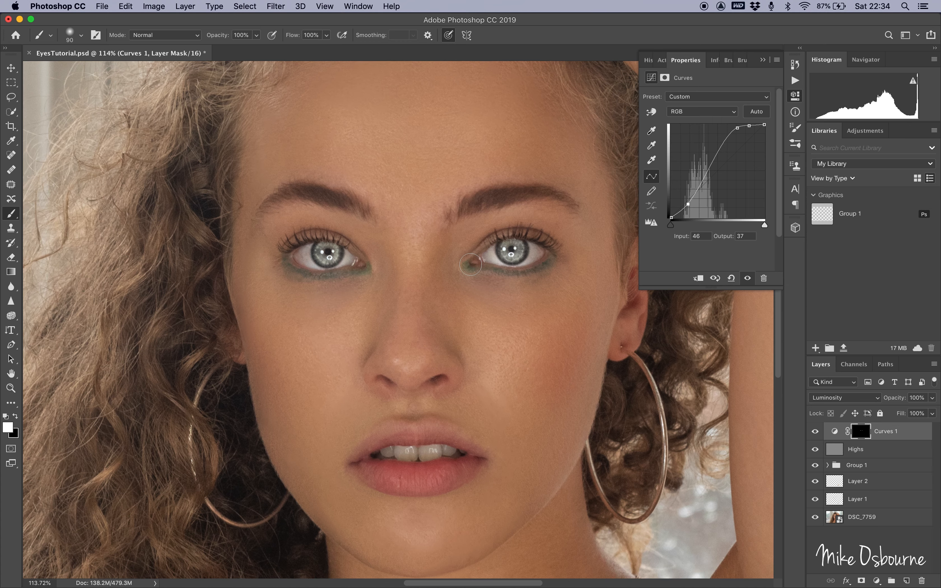
pyautogui.scroll(-5, 470, 264)
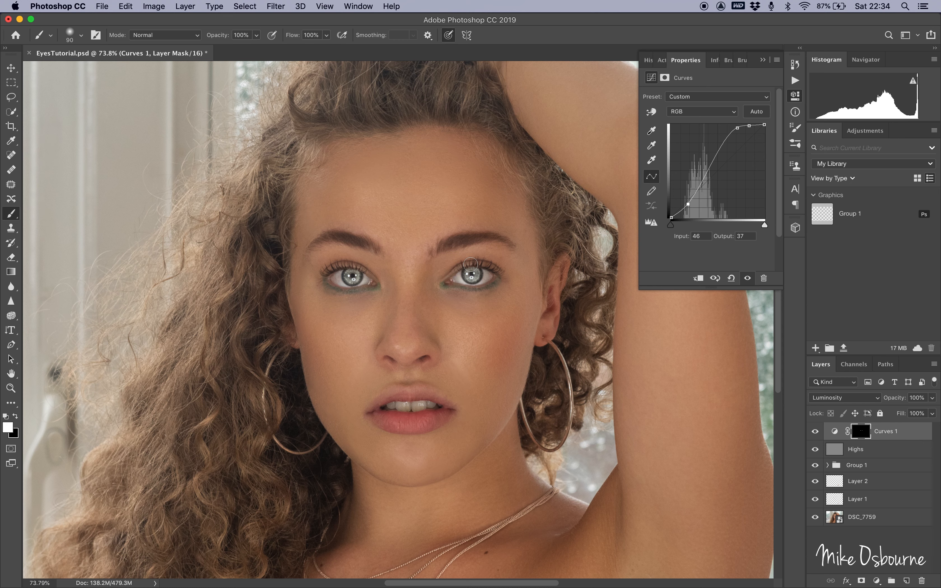
# Lower the Curves layer's opacity to 34%.
pyautogui.click(933, 403)
pyautogui.moveTo(933, 411); pyautogui.dragTo(900, 411)
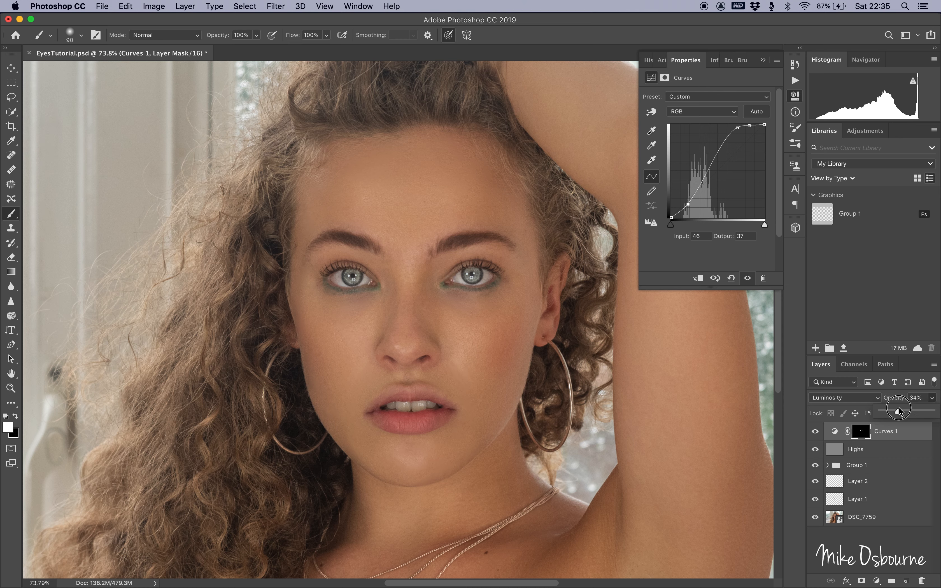
pyautogui.scroll(-4, 625, 410)
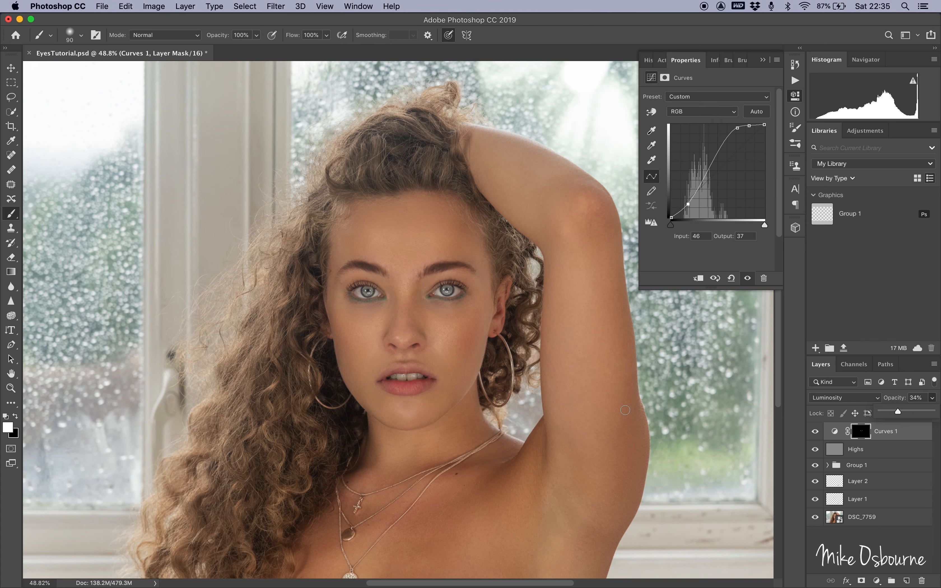
# Toggle the Curves 1 layer's visibility to compare the eye enhancement up close.
pyautogui.click(815, 432)
pyautogui.click(816, 432)
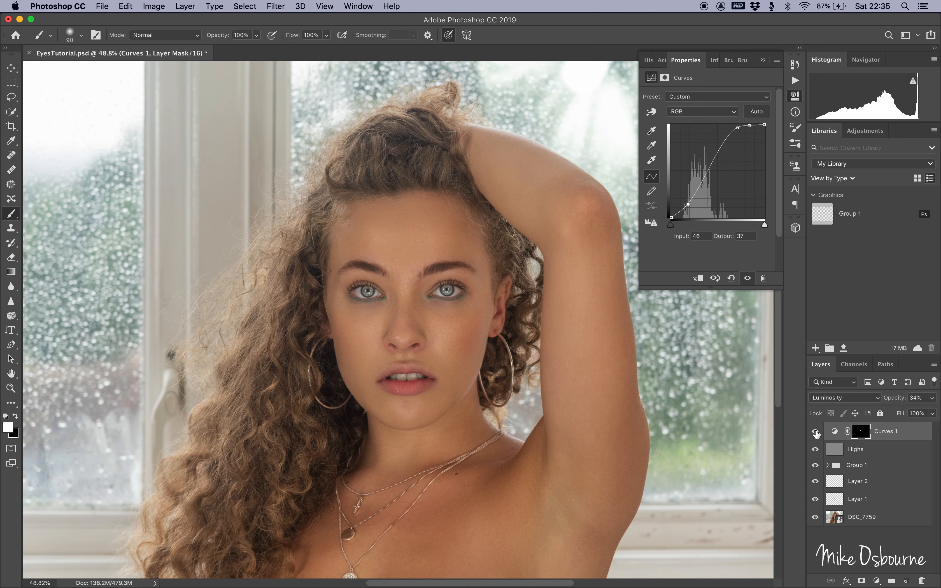
pyautogui.click(815, 431)
pyautogui.click(816, 432)
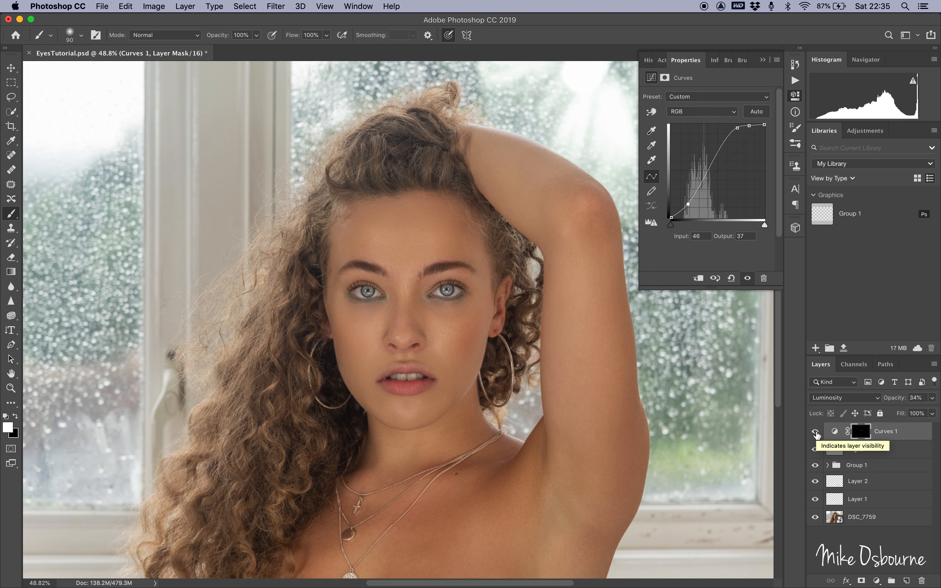
pyautogui.press('super+plus')
pyautogui.press('super+plus')
pyautogui.press('super+plus')
pyautogui.hscroll(3, 593, 383)
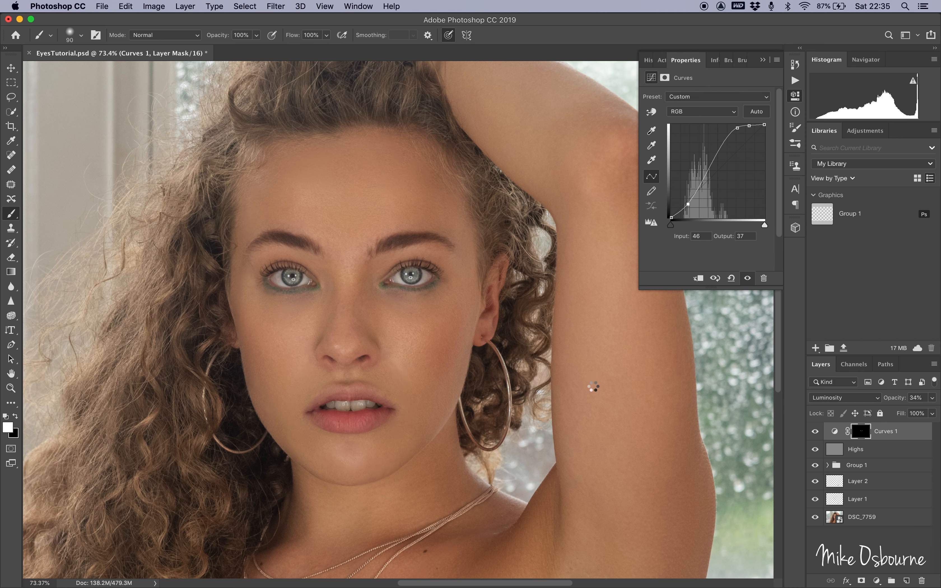
# Stamp all visible layers into a new layer and apply a High Pass filter to it.
pyautogui.press('super+alt+shift+e')
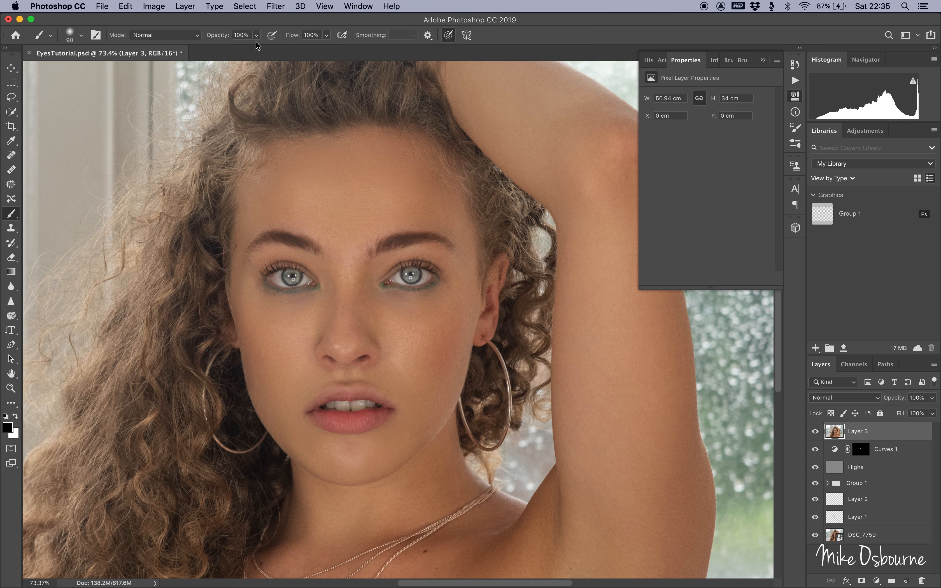
pyautogui.click(277, 6)
pyautogui.moveTo(396, 235)
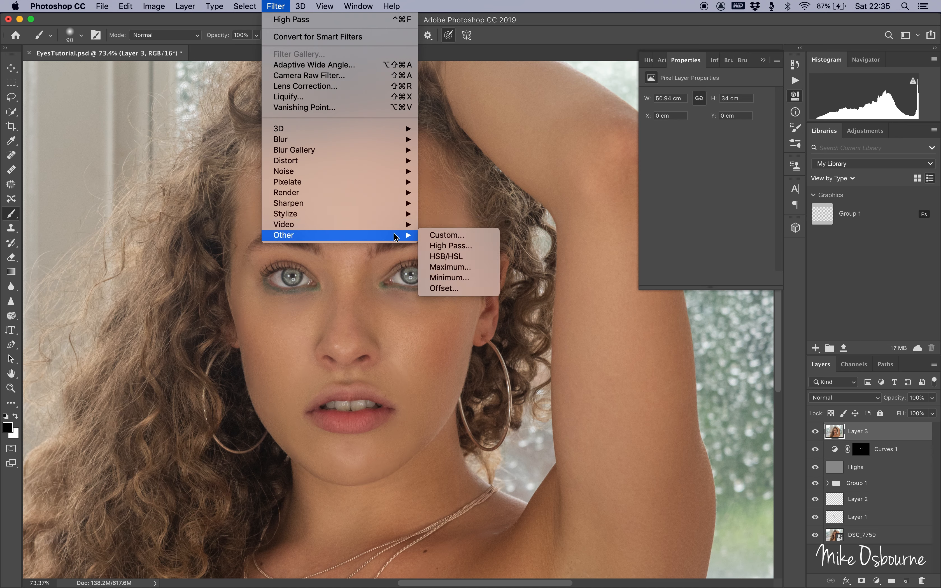
pyautogui.click(437, 251)
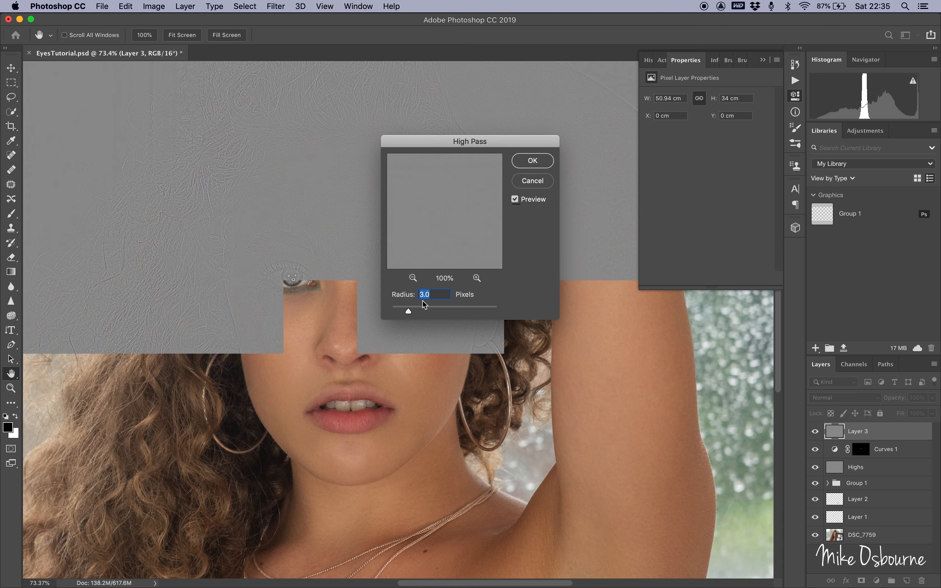
pyautogui.moveTo(411, 313); pyautogui.dragTo(415, 313)
pyautogui.press('Return')
# Switch to the Brush tool and set the high-pass layer's blend mode to Soft Light.
pyautogui.press('b')
pyautogui.click(840, 400)
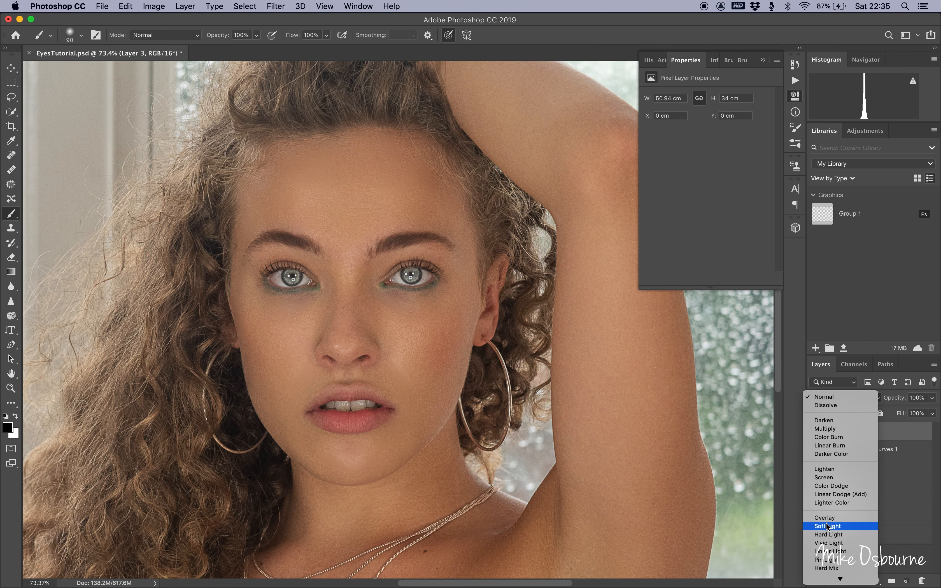
pyautogui.click(827, 526)
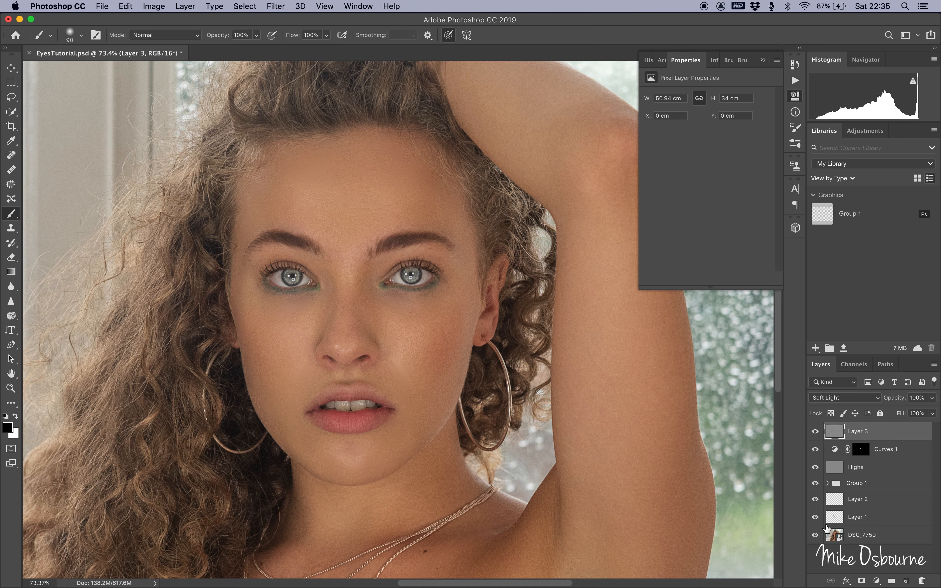
# Add a black layer mask to the high-pass layer and paint white over both irises.
pyautogui.keyDown('alt'); pyautogui.click(861, 581); pyautogui.keyUp('alt')
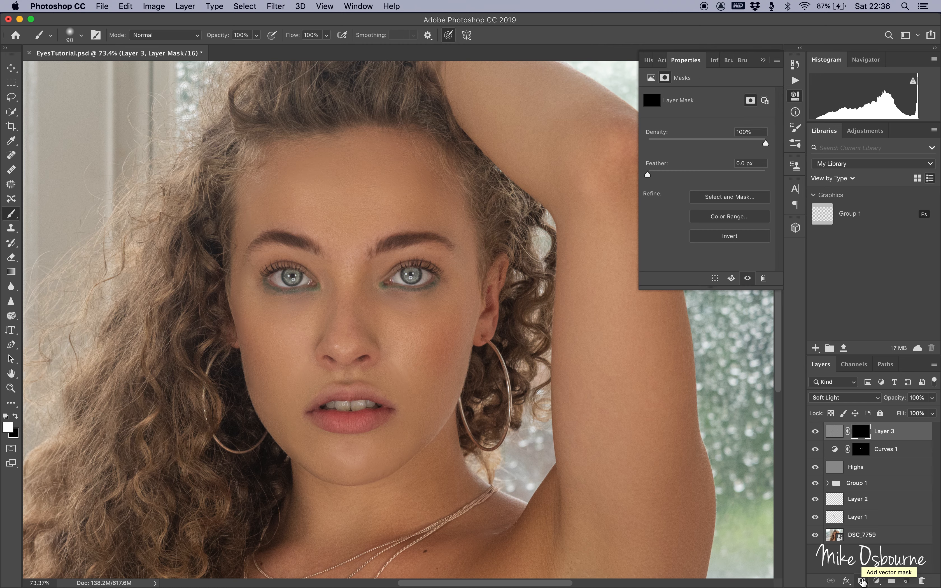
pyautogui.scroll(2, 590, 381)
pyautogui.scroll(3, 589, 382)
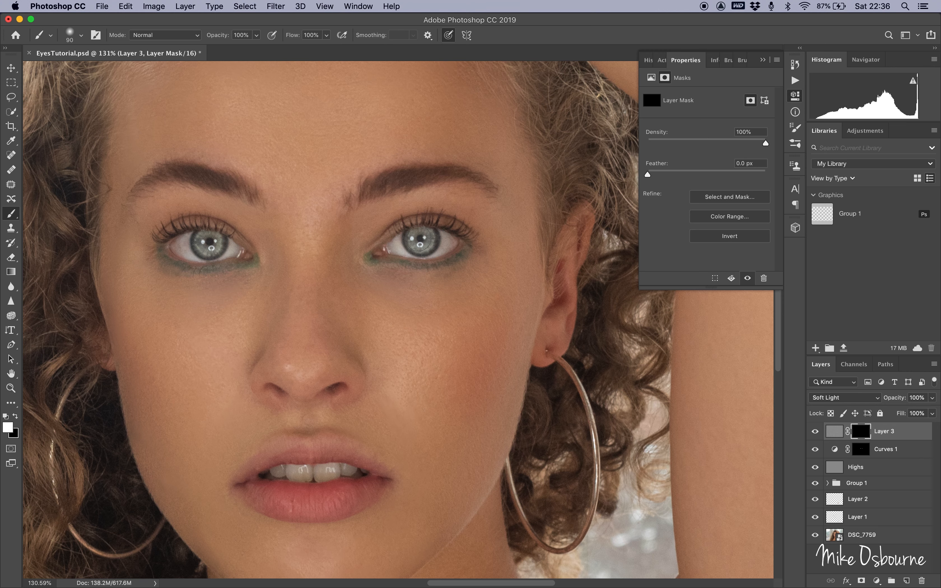
pyautogui.moveTo(418, 241); pyautogui.dragTo(416, 245)
pyautogui.moveTo(210, 240); pyautogui.dragTo(209, 236)
# Select the layers from Highs up to the high-pass layer and group them together.
pyautogui.press('super+minus')
pyautogui.press('super+minus')
pyautogui.press('super+minus')
pyautogui.press('super+minus')
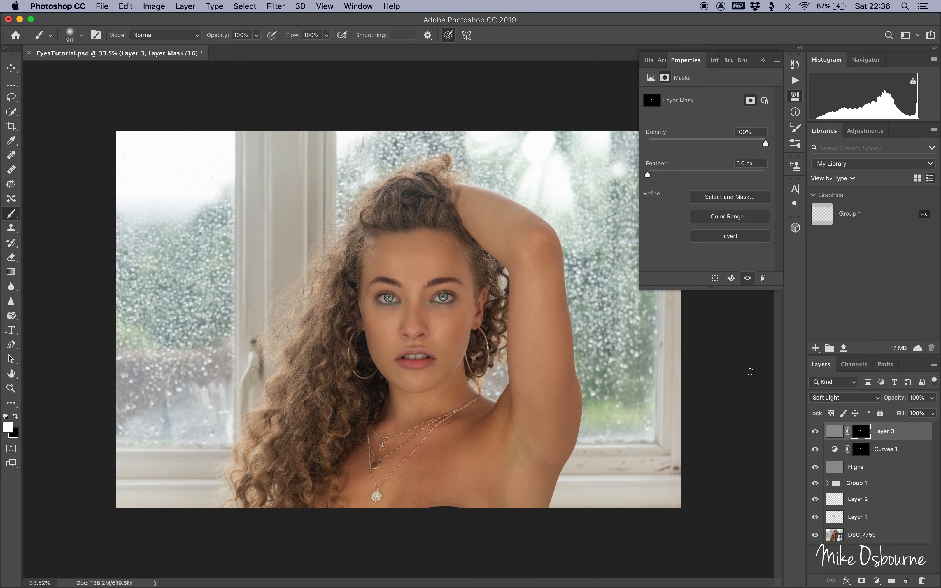
pyautogui.keyDown('shift'); pyautogui.click(855, 467); pyautogui.keyUp('shift')
pyautogui.press('super+g')
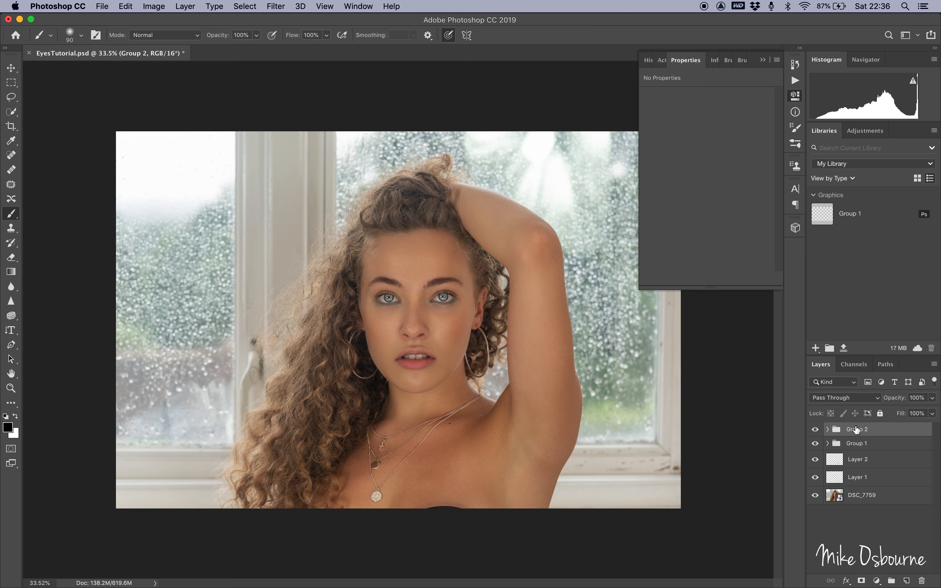
# Rename the new group as eyeas and toggle its visibility off and on to compare.
pyautogui.doubleClick(856, 429)
pyautogui.write('eyeas')
pyautogui.press('Return')
pyautogui.click(815, 430)
pyautogui.click(815, 430)
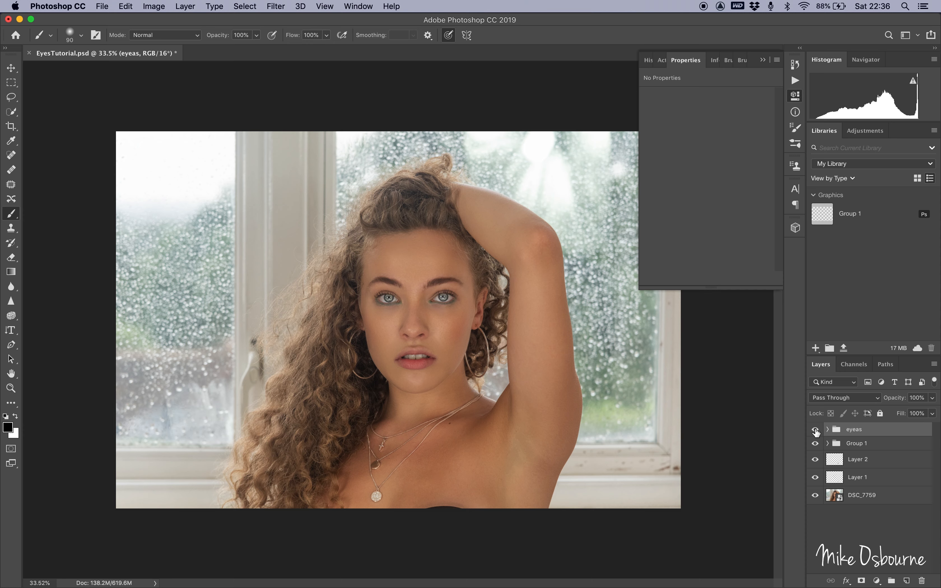
# Delete the eyeas group.
pyautogui.press('Delete')
pyautogui.scroll(10, 441, 282)
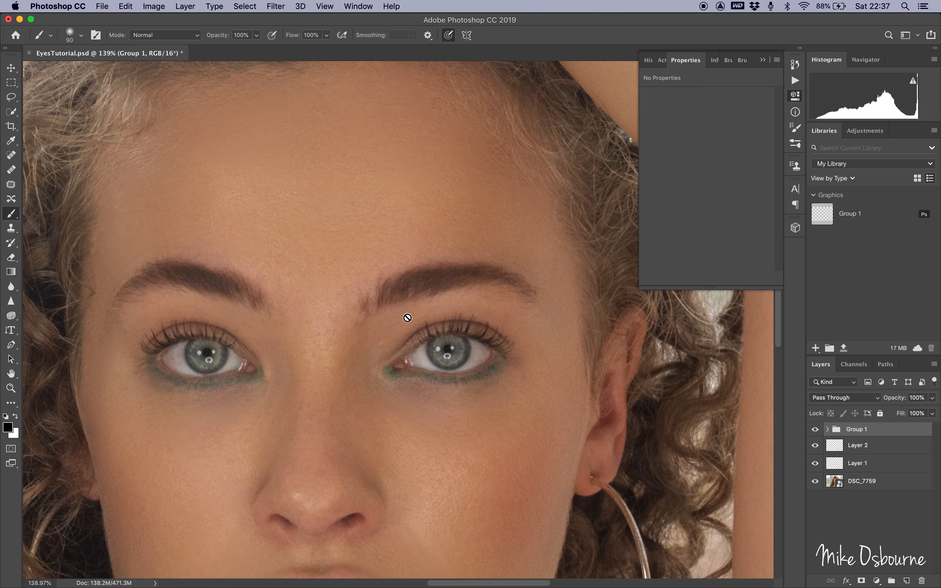
pyautogui.scroll(-2, 408, 318)
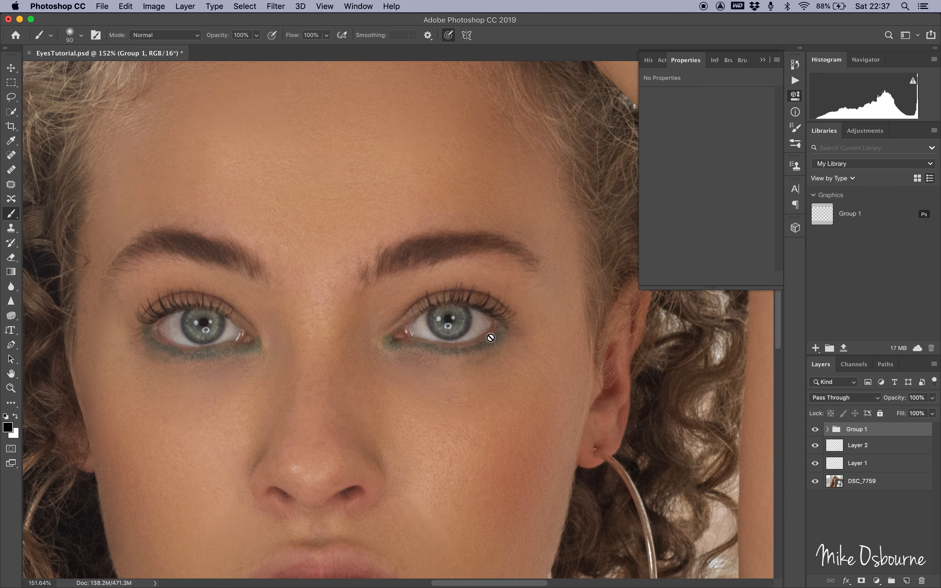
pyautogui.click(906, 580)
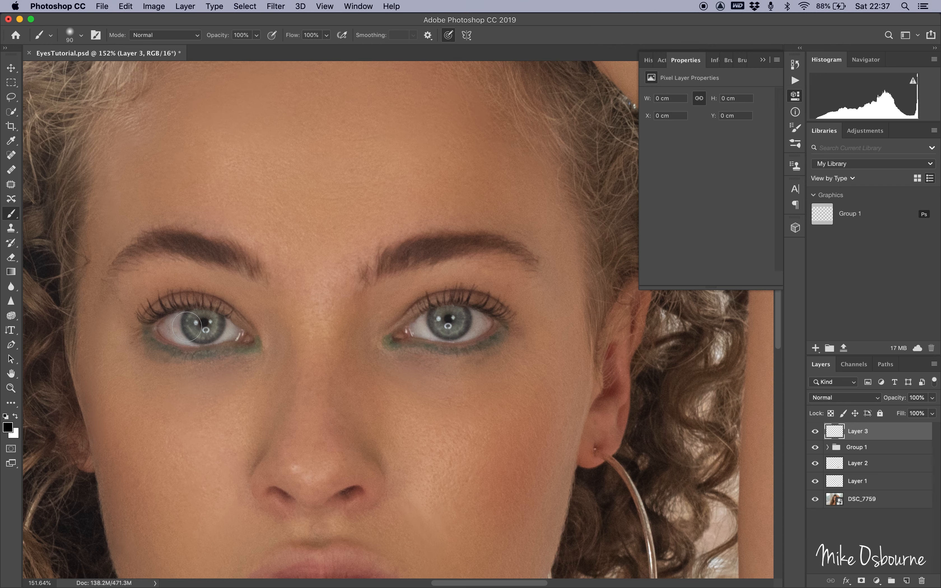
pyautogui.press('super+0')
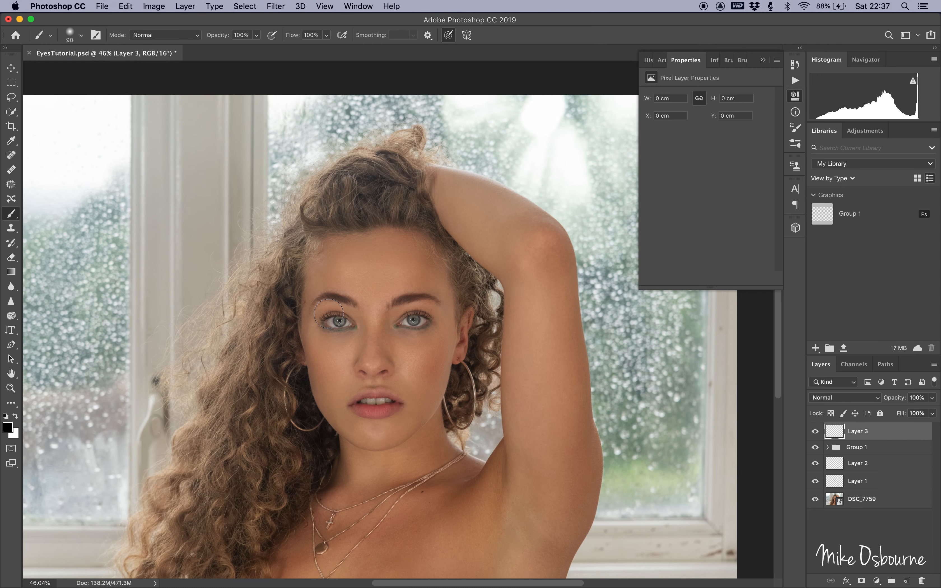
pyautogui.press('Delete')
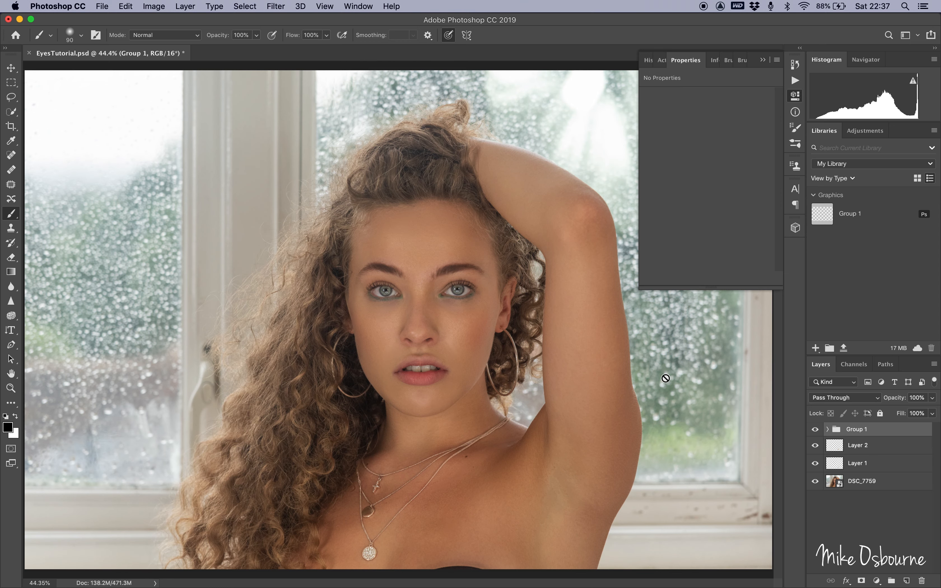
# Add a new empty layer above Group 1 and zoom in on the eyes.
pyautogui.press('super+plus')
pyautogui.press('super+plus')
pyautogui.press('super+plus')
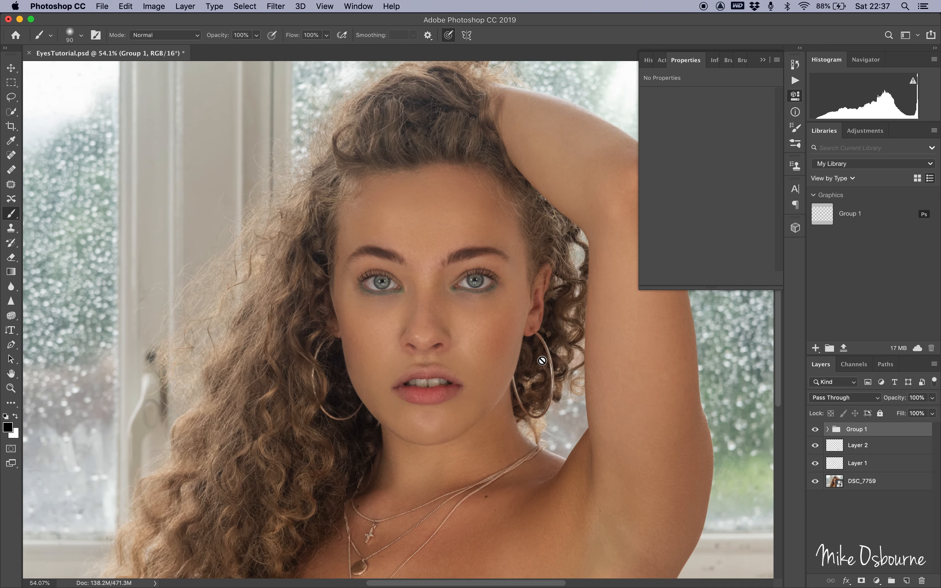
pyautogui.press('super+plus')
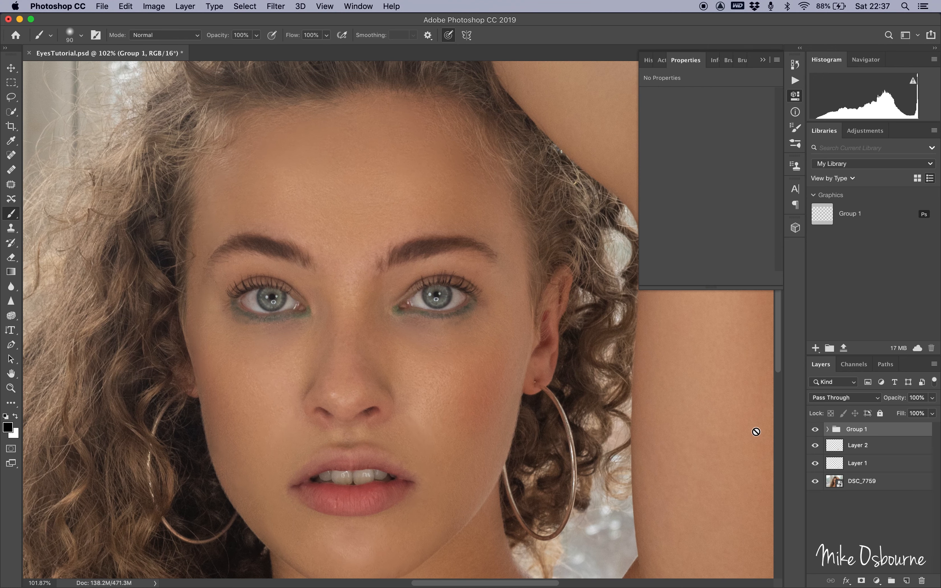
pyautogui.click(906, 580)
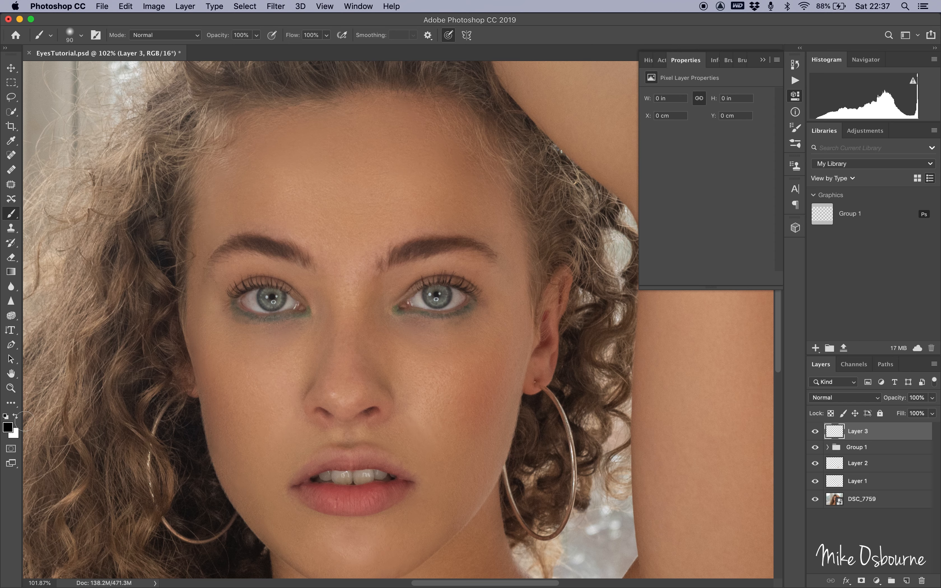
pyautogui.scroll(5, 271, 303)
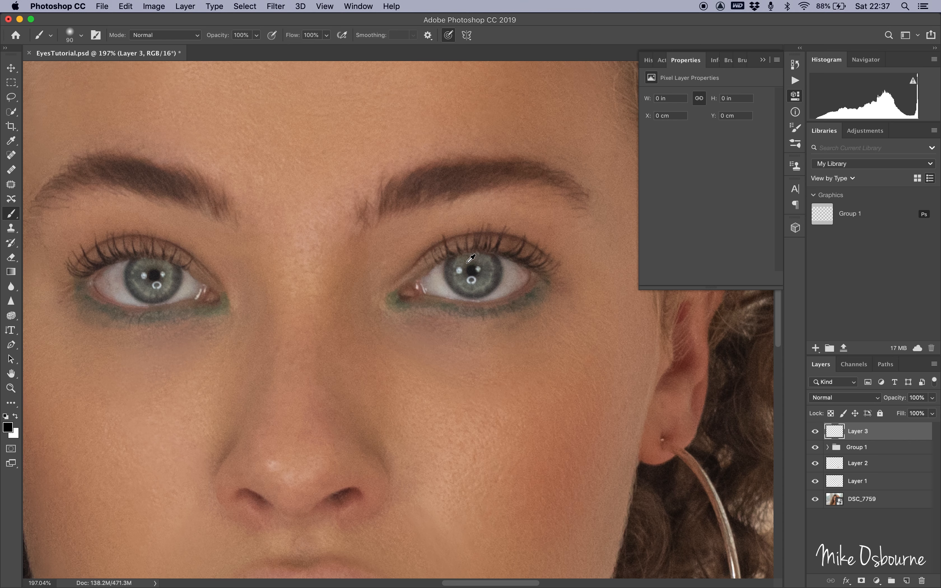
# Sample a colour from the iris and shift the foreground colour to a green hue in the Color Picker.
pyautogui.keyDown('alt'); pyautogui.click(468, 258); pyautogui.keyUp('alt')
pyautogui.click(8, 426)
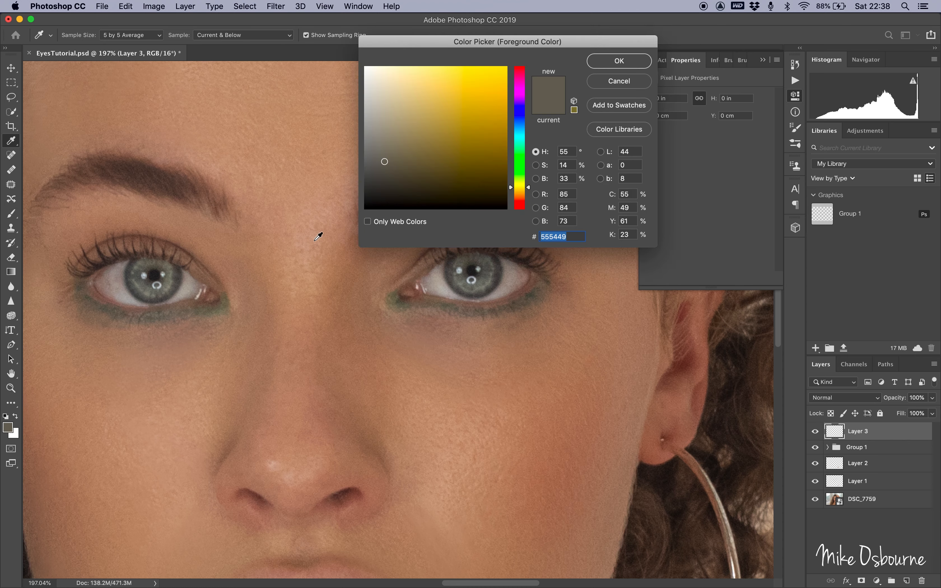
pyautogui.moveTo(512, 187); pyautogui.dragTo(514, 172)
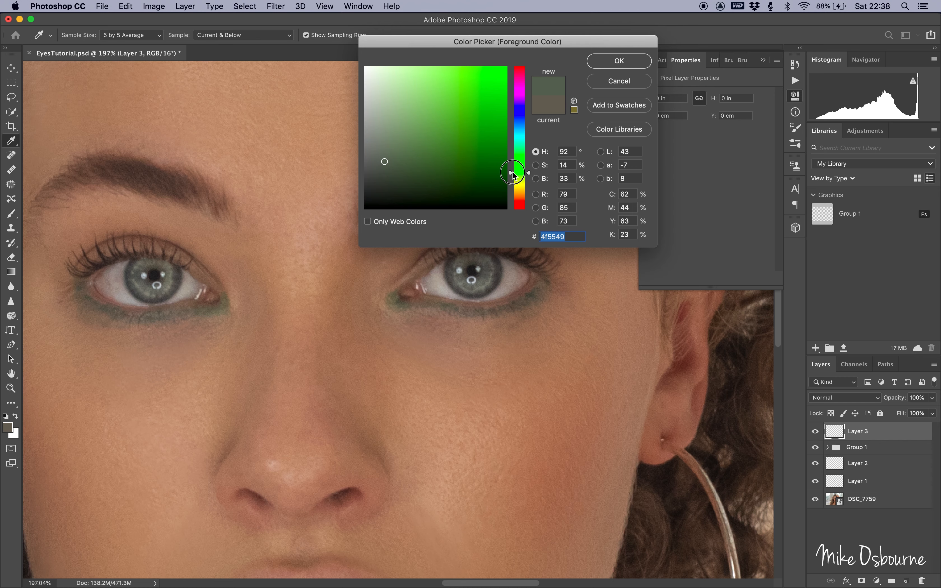
pyautogui.click(418, 111)
pyautogui.moveTo(418, 111); pyautogui.dragTo(417, 115)
pyautogui.click(618, 61)
# Select the Brush tool and reduce its size to 20 px.
pyautogui.press('b')
pyautogui.press('[')
pyautogui.press('[')
pyautogui.press('[')
pyautogui.press('[')
pyautogui.press('[')
pyautogui.press('[')
pyautogui.press('[')
pyautogui.press('[')
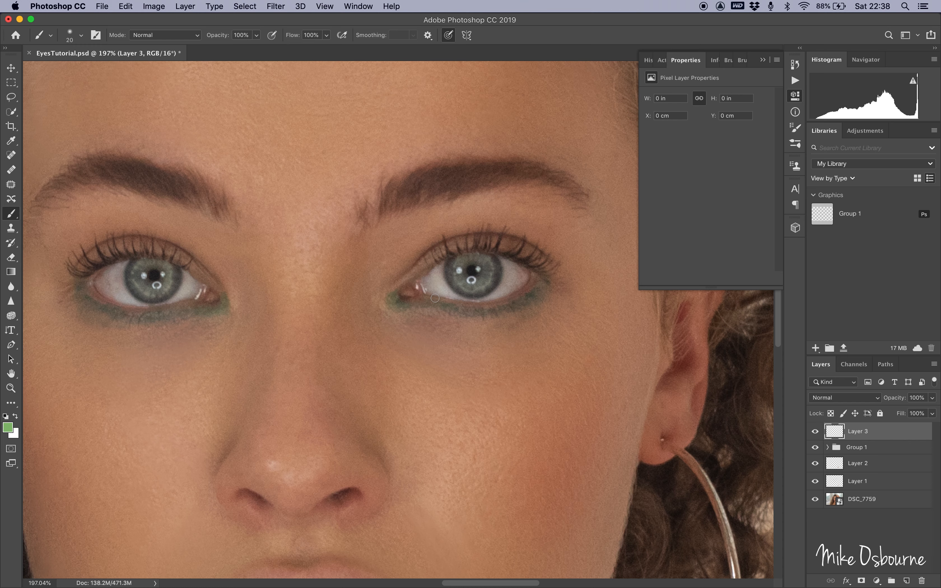
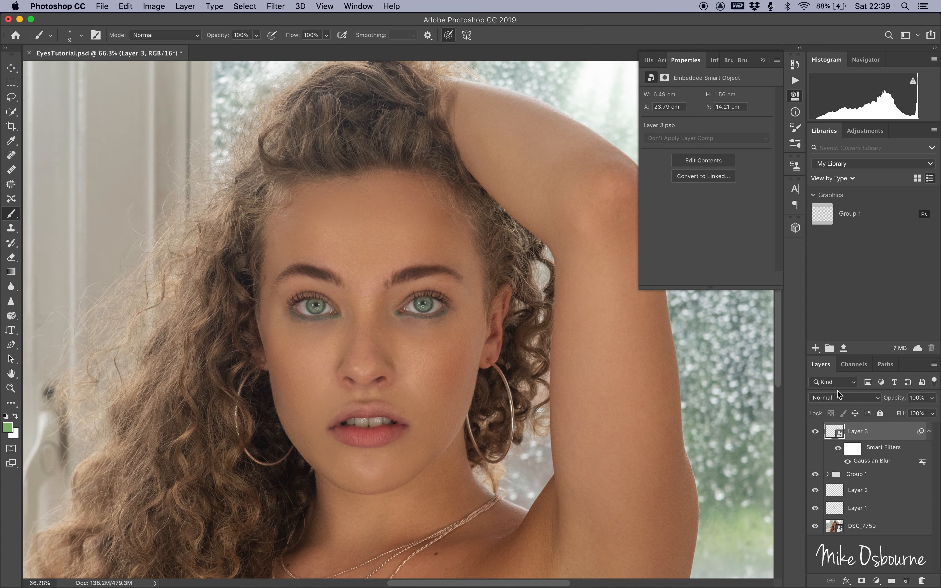
# Lower the green colour layer's opacity to 61% and toggle its visibility to compare.
pyautogui.click(932, 399)
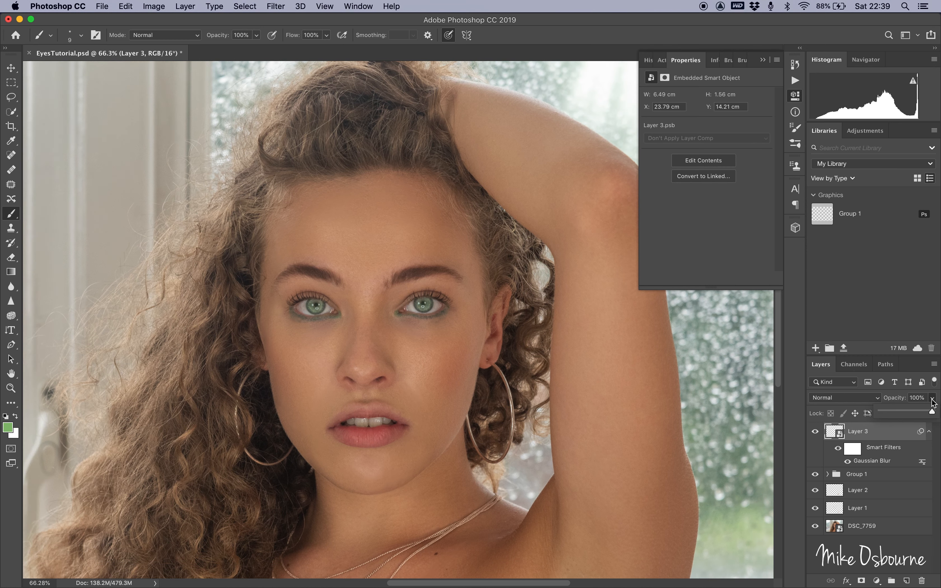
pyautogui.moveTo(933, 411); pyautogui.dragTo(916, 413)
pyautogui.click(820, 434)
pyautogui.click(819, 433)
pyautogui.click(932, 398)
pyautogui.moveTo(911, 409); pyautogui.dragTo(913, 410)
pyautogui.click(815, 431)
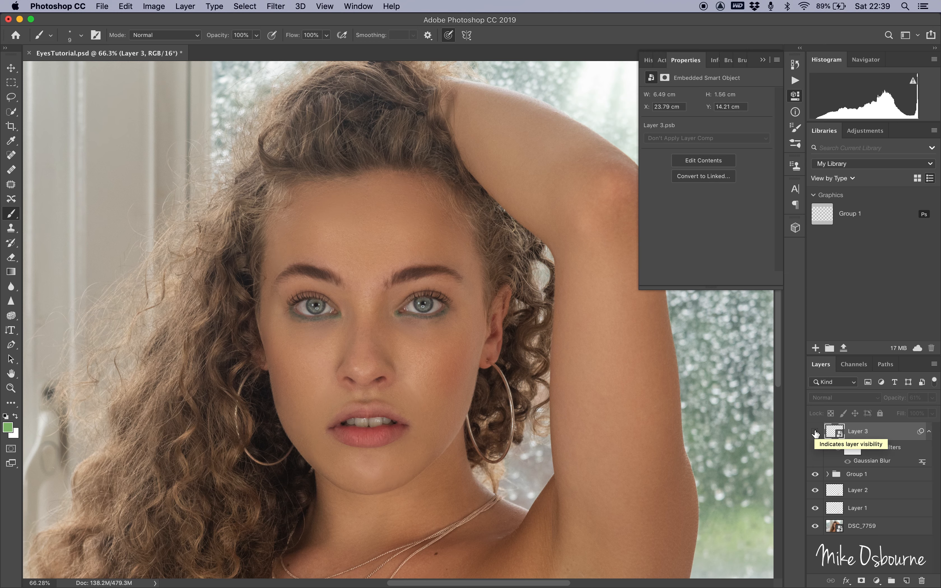
pyautogui.click(815, 431)
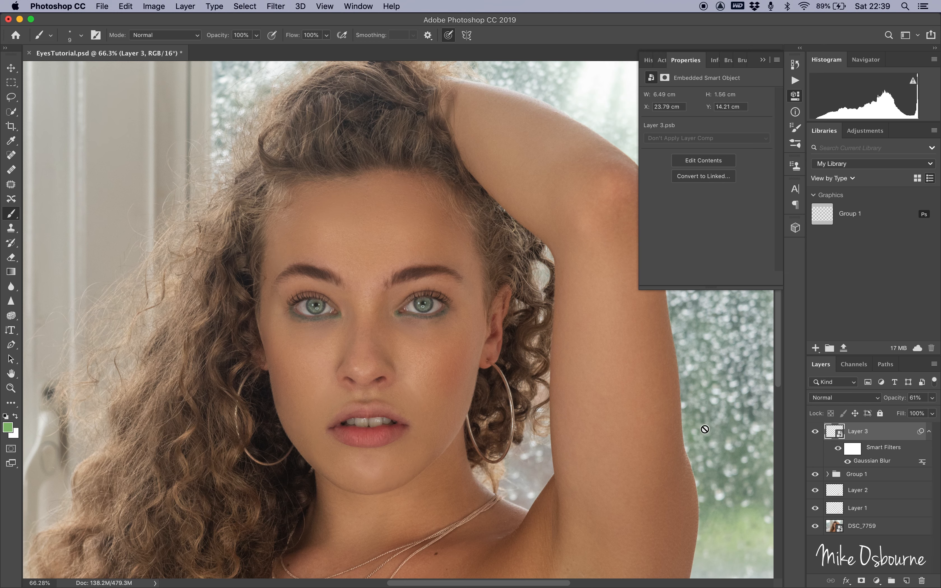
# Add a Curves adjustment layer and raise the midtone point to brighten the image (Input 100, Output 169).
pyautogui.scroll(-3, 506, 357)
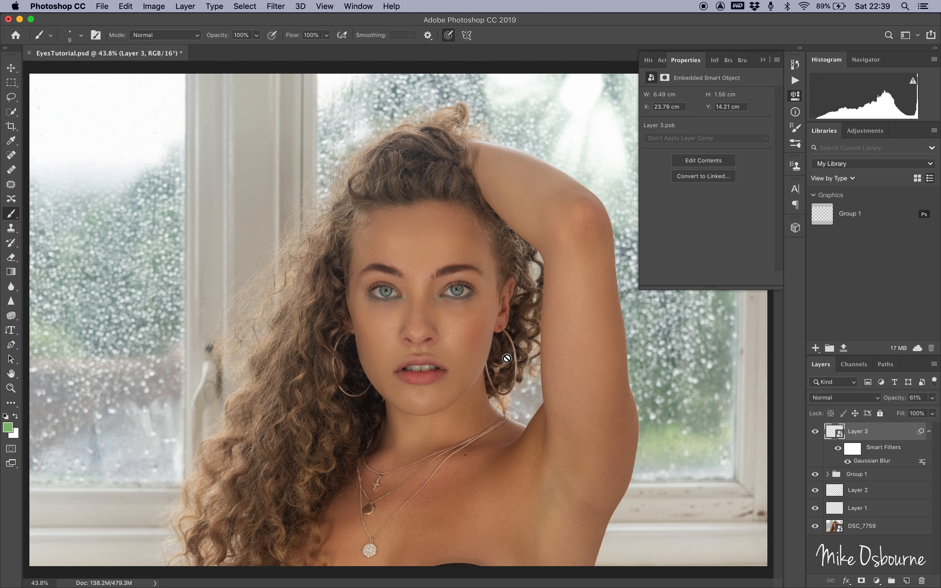
pyautogui.scroll(5, 506, 359)
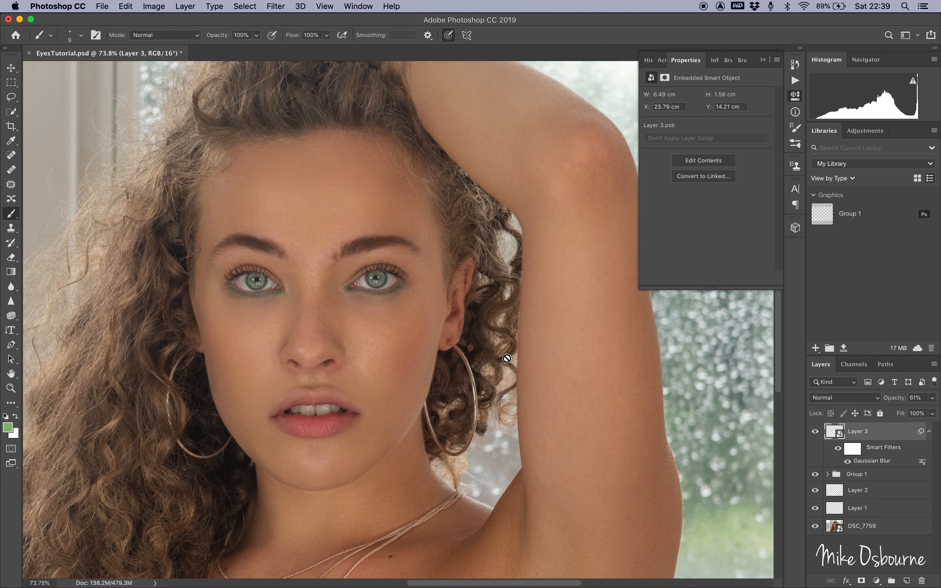
pyautogui.click(877, 580)
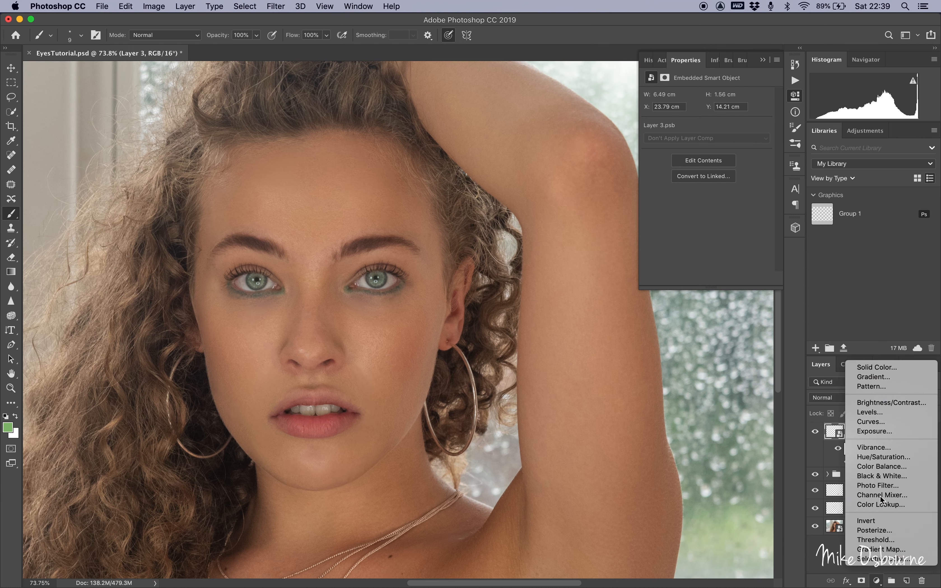
pyautogui.click(871, 422)
pyautogui.moveTo(708, 181); pyautogui.dragTo(707, 156)
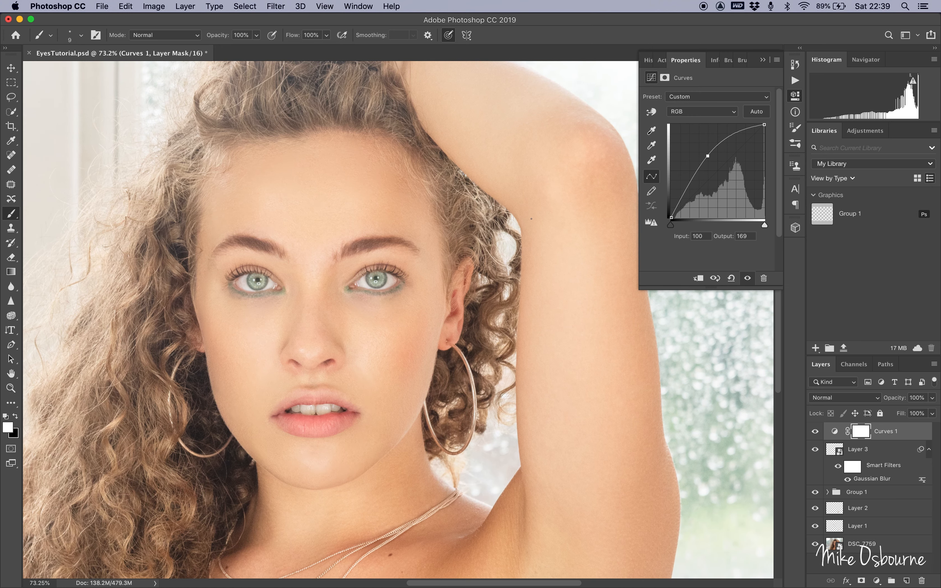
# Invert the Curves layer mask to black to hide the brightening.
pyautogui.scroll(-4, 531, 218)
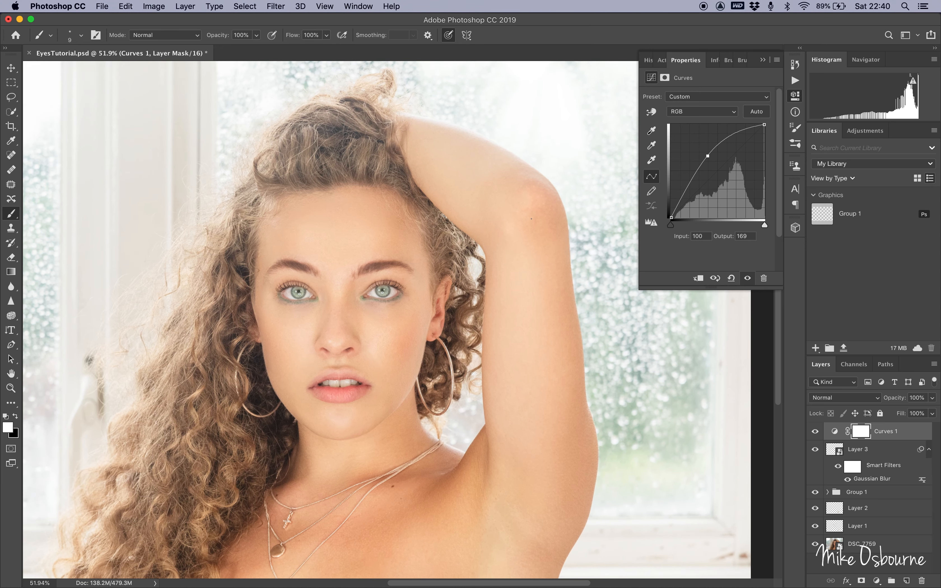
pyautogui.press('super+i')
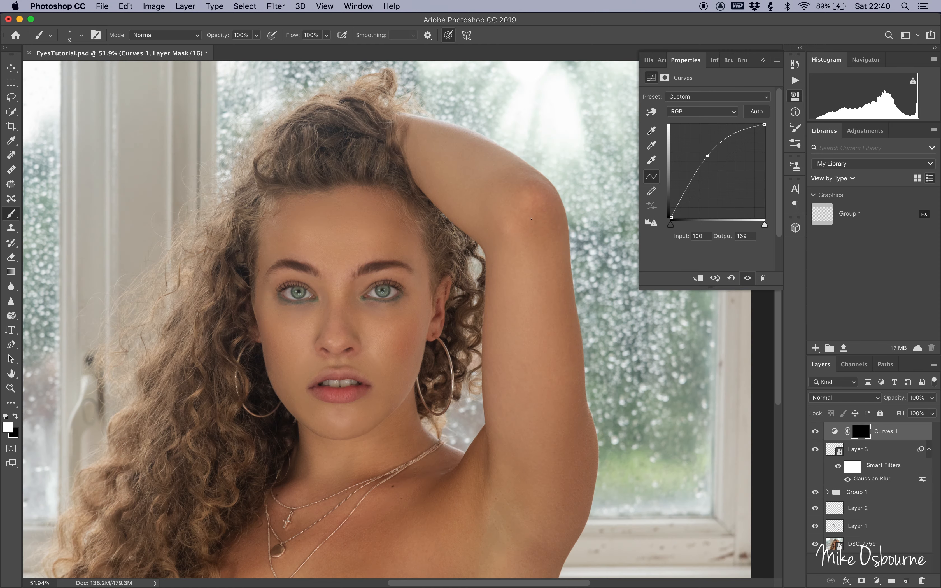
# Paint white into the Curves mask over both irises with a small brush of about 3 px.
pyautogui.scroll(10, 398, 319)
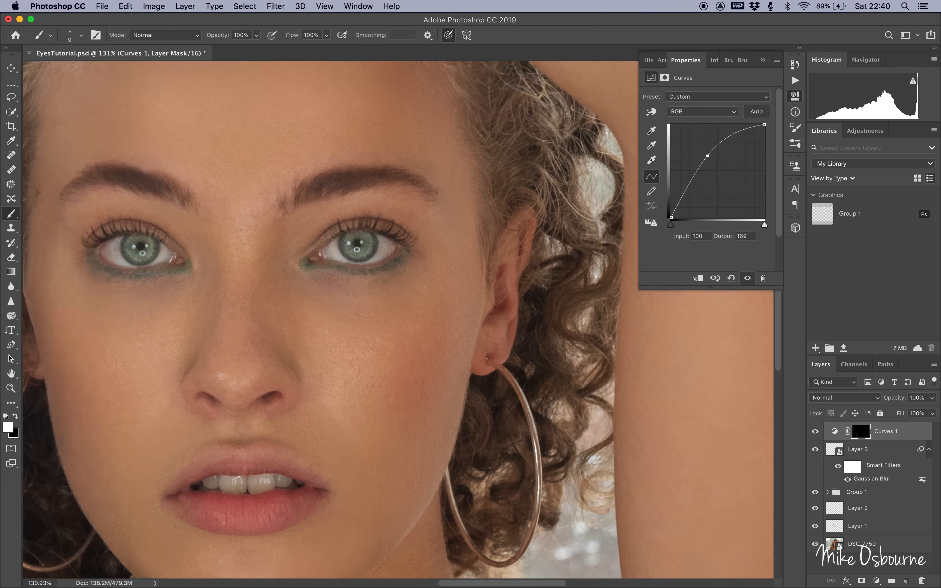
pyautogui.hscroll(-5, 366, 230)
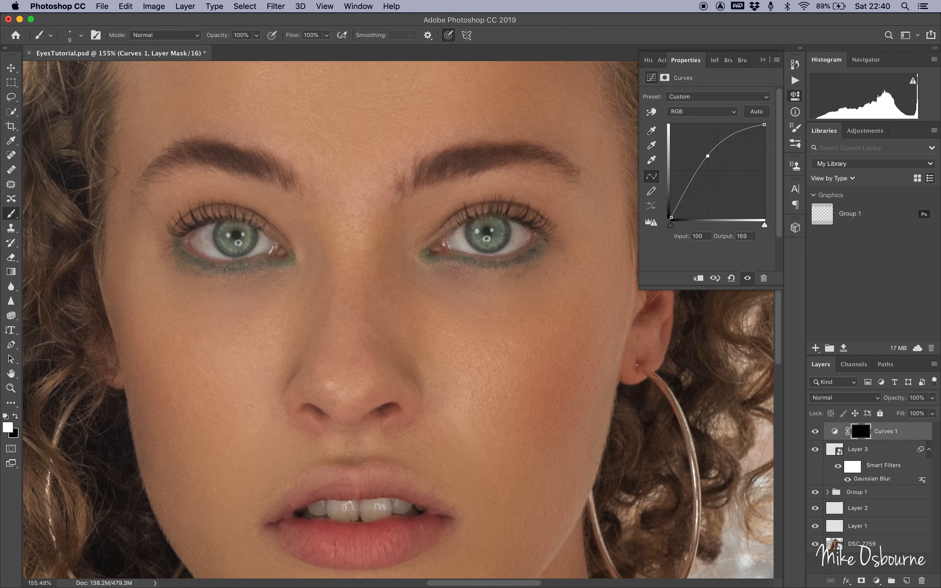
pyautogui.scroll(10, 314, 268)
pyautogui.press('[')
pyautogui.press('[')
pyautogui.press('[')
pyautogui.hscroll(-3, 124, 199)
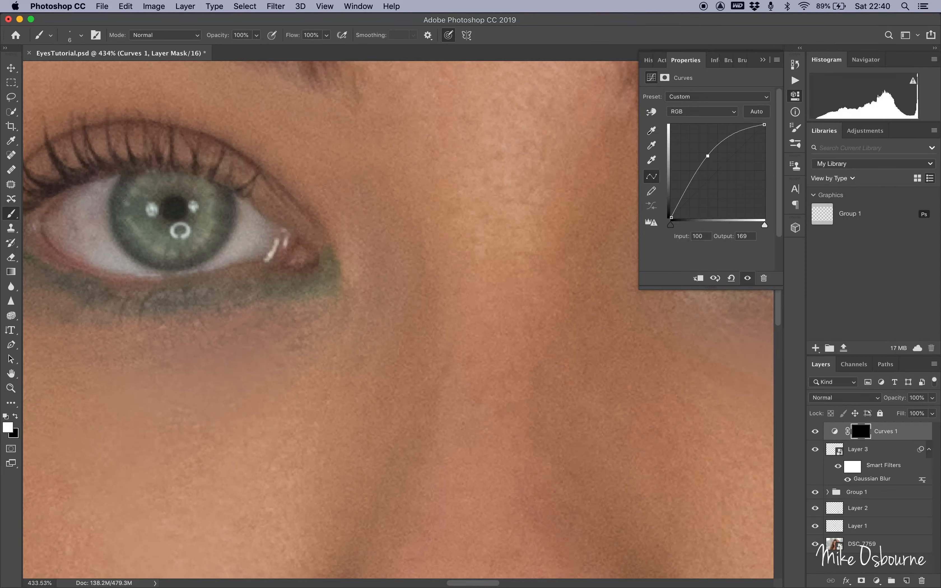
pyautogui.press('[')
pyautogui.press('[')
pyautogui.moveTo(124, 199); pyautogui.dragTo(135, 202)
pyautogui.scroll(-3, 175, 210)
pyautogui.hscroll(10, 489, 229)
pyautogui.moveTo(463, 249); pyautogui.dragTo(471, 243)
pyautogui.moveTo(508, 261); pyautogui.dragTo(503, 251)
pyautogui.moveTo(531, 234); pyautogui.dragTo(519, 232)
pyautogui.moveTo(489, 205); pyautogui.dragTo(489, 211)
pyautogui.moveTo(526, 214); pyautogui.dragTo(519, 217)
pyautogui.scroll(-10, 525, 214)
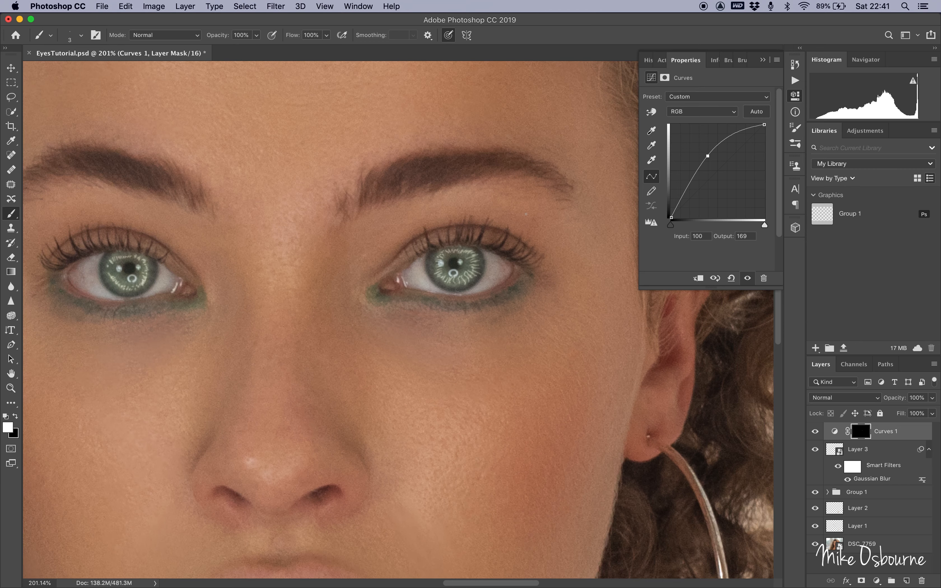
# Lower the Curves layer's opacity to 68% and toggle its visibility to compare.
pyautogui.scroll(-3, 526, 214)
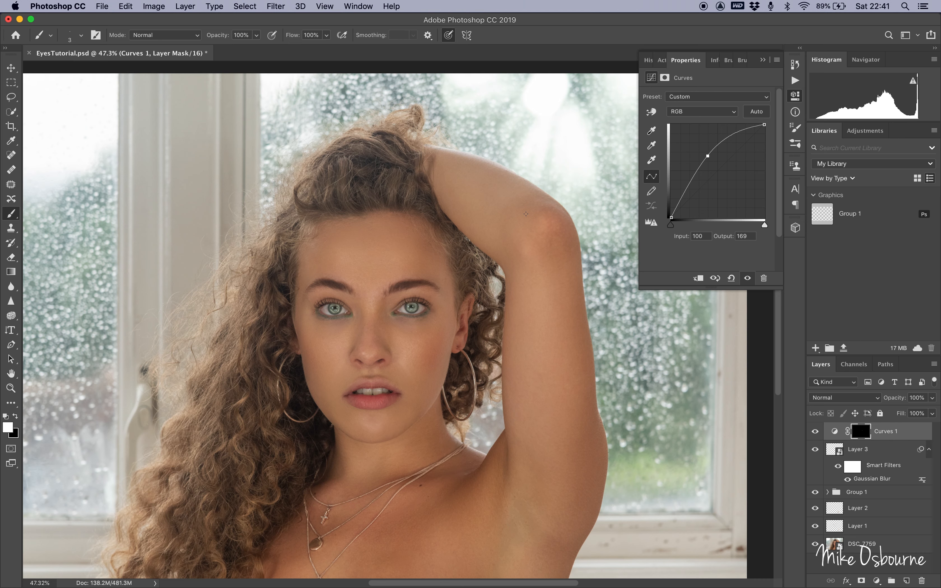
pyautogui.click(932, 402)
pyautogui.moveTo(932, 411); pyautogui.dragTo(917, 413)
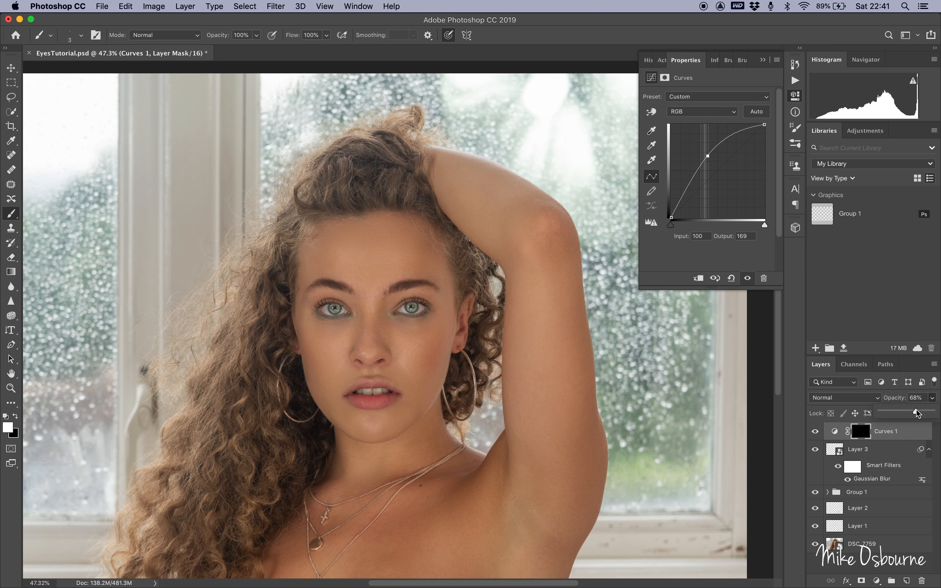
pyautogui.scroll(-3, 408, 268)
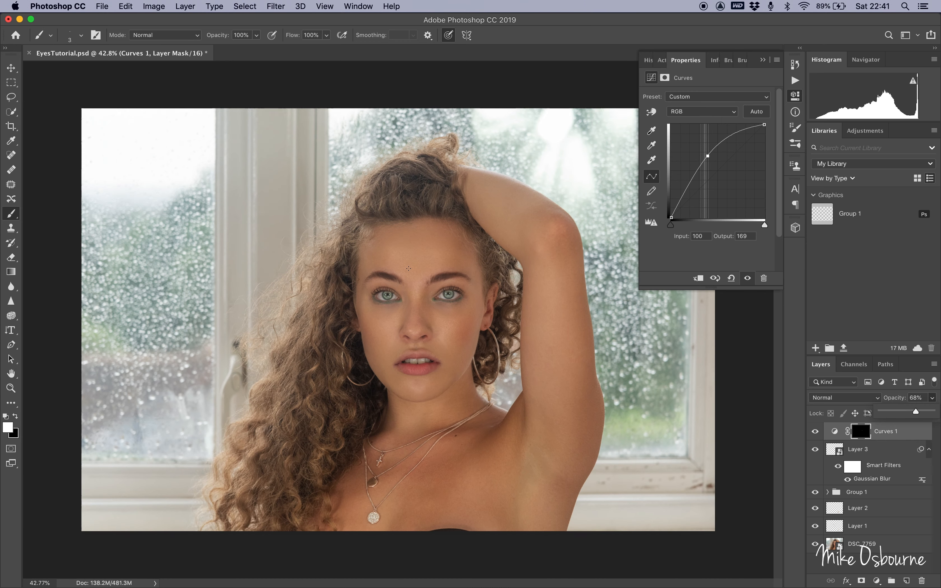
pyautogui.click(814, 432)
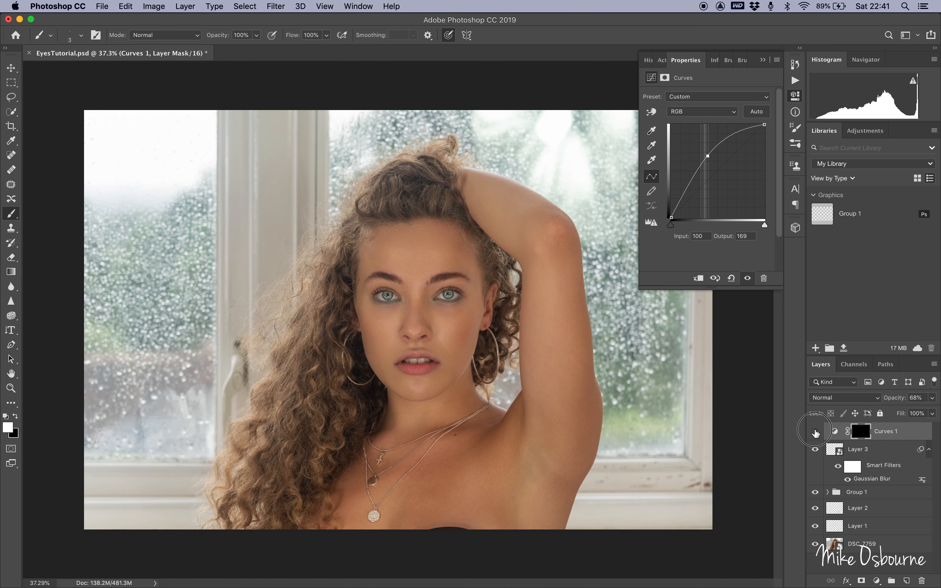
pyautogui.click(815, 432)
pyautogui.click(815, 432)
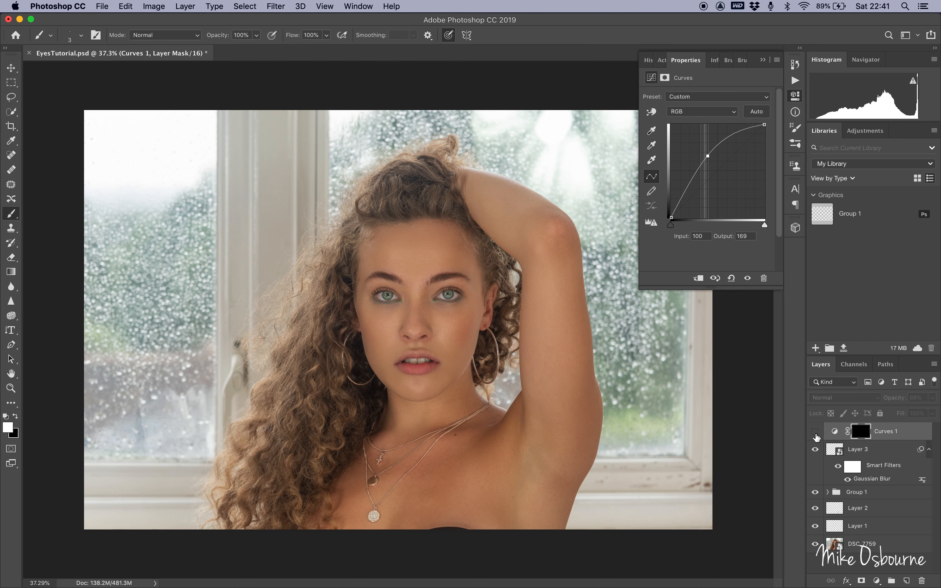
pyautogui.click(815, 433)
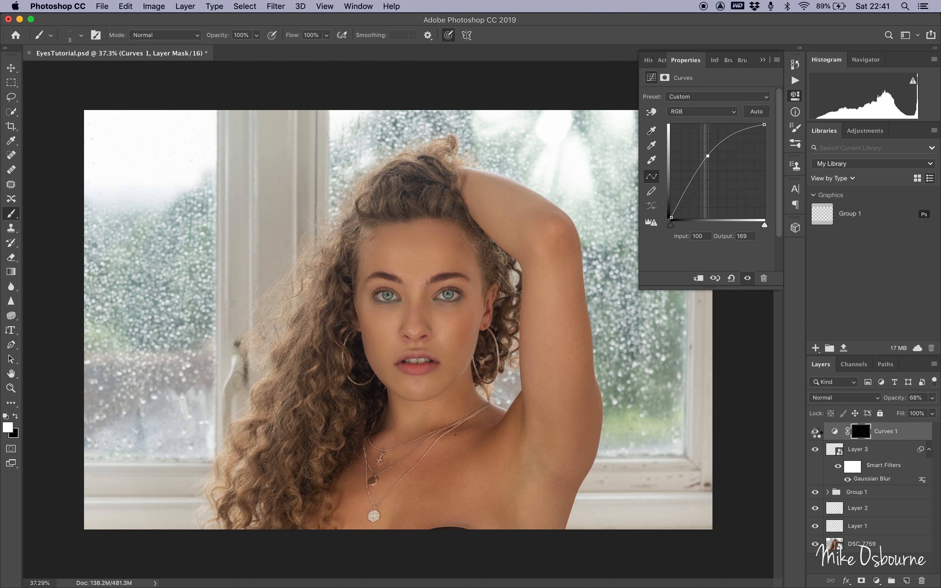
# Stamp all visible layers into a new layer and apply a High Pass filter with a 4.0 px radius.
pyautogui.press('super+alt+shift+e')
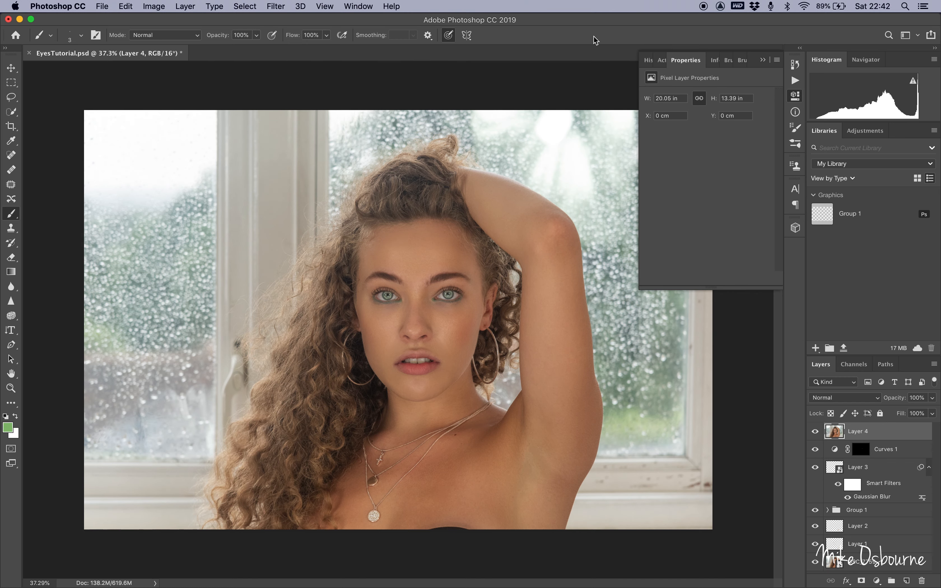
pyautogui.click(280, 6)
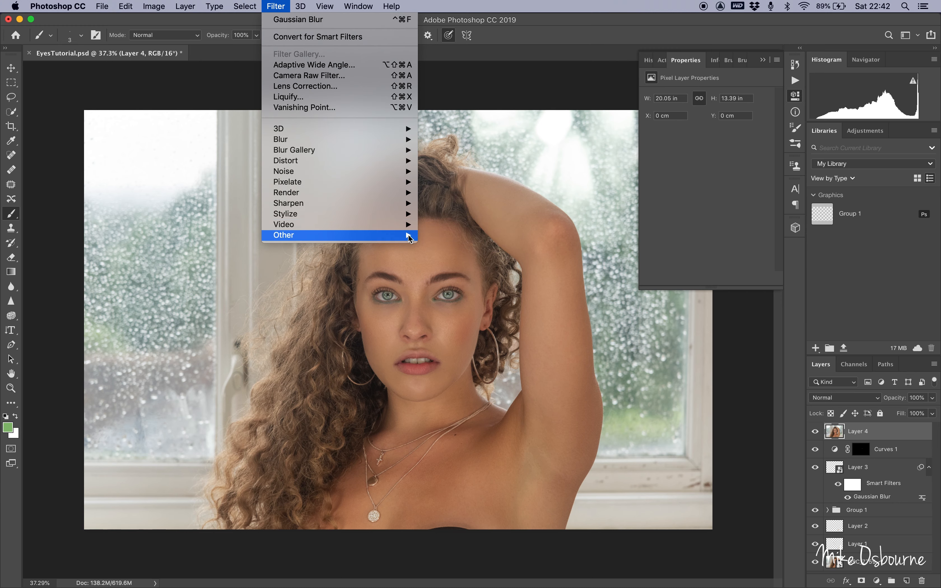
pyautogui.moveTo(409, 236)
pyautogui.click(438, 246)
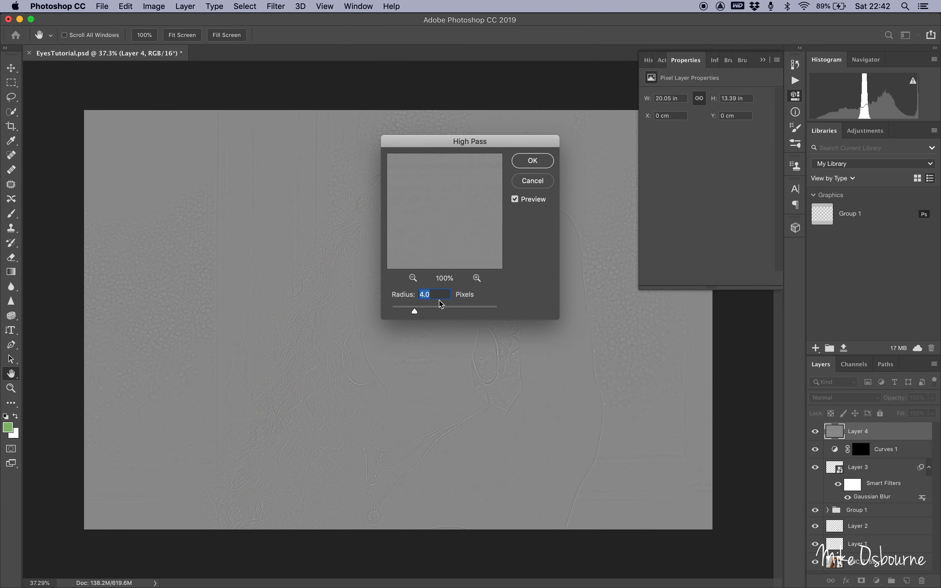
pyautogui.click(528, 163)
# Set the High Pass layer's blend mode to Soft Light and add a black layer mask to it.
pyautogui.click(841, 398)
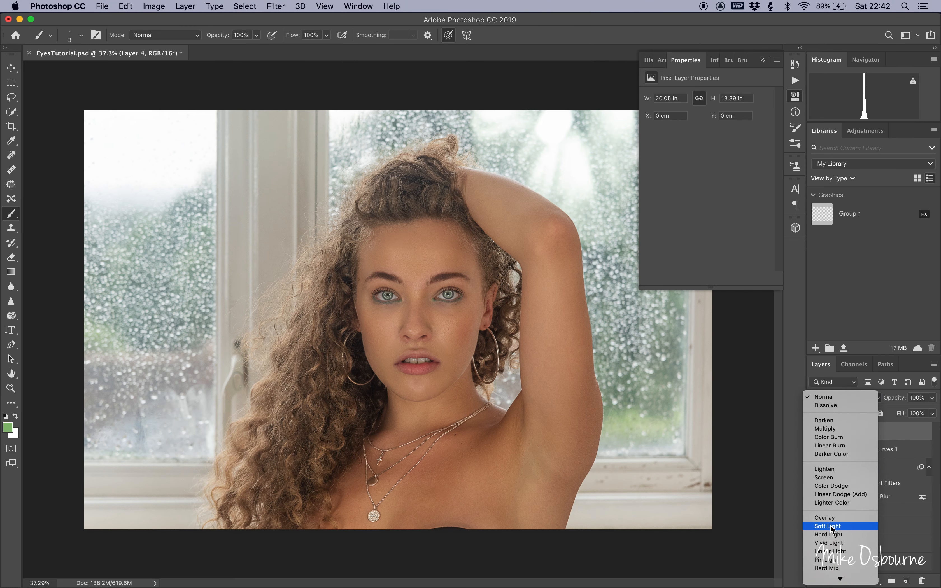
pyautogui.click(832, 529)
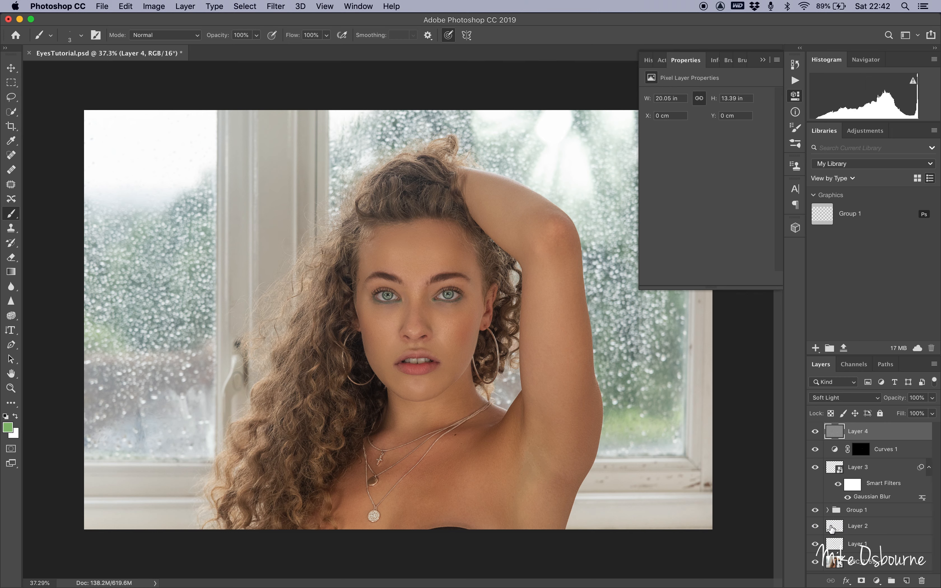
pyautogui.moveTo(858, 585)
pyautogui.keyDown('alt'); pyautogui.click(861, 581); pyautogui.keyUp('alt')
# Paint white into the High Pass layer's mask over both eyes with a brush of about 70 px.
pyautogui.press('super+plus')
pyautogui.press('super+plus')
pyautogui.press('super+plus')
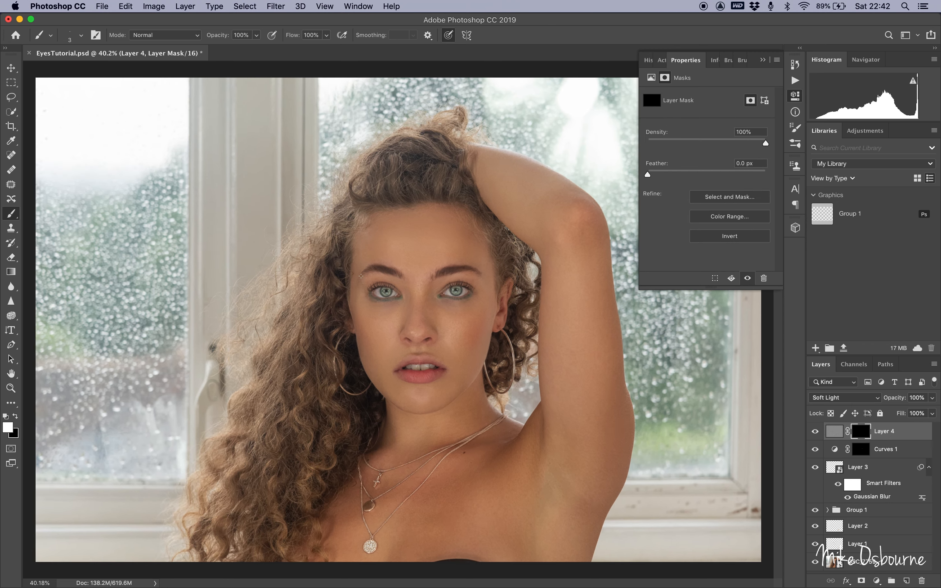
pyautogui.press('super+plus')
pyautogui.press(']')
pyautogui.press(']')
pyautogui.press(']')
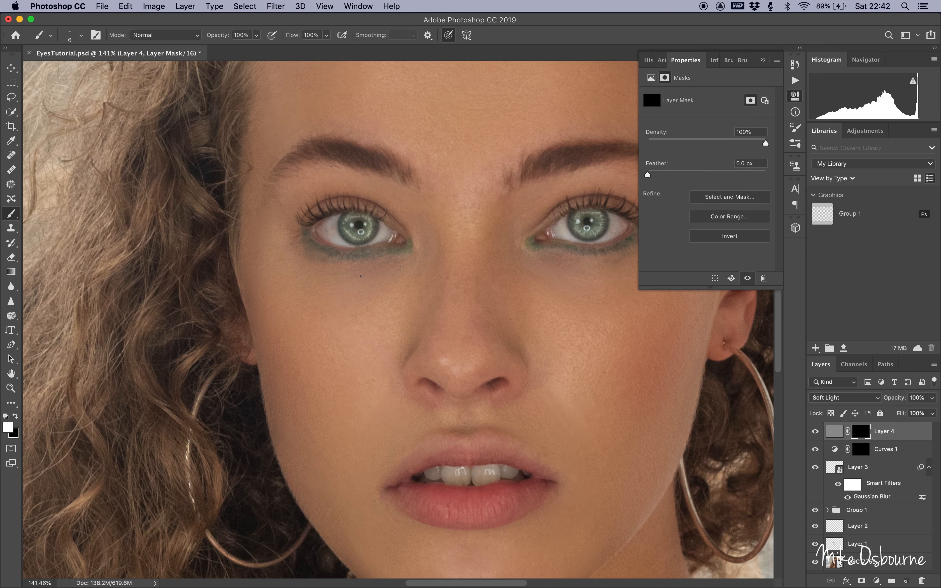
pyautogui.press(']')
pyautogui.press(']')
pyautogui.press(']')
pyautogui.moveTo(360, 227); pyautogui.dragTo(358, 230)
pyautogui.moveTo(586, 230); pyautogui.dragTo(584, 224)
pyautogui.moveTo(570, 201)
pyautogui.mouseDown()
pyautogui.moveTo(572, 226)
pyautogui.moveTo(599, 213)
pyautogui.moveTo(587, 220)
pyautogui.mouseUp()
pyautogui.moveTo(360, 224); pyautogui.dragTo(355, 220)
pyautogui.scroll(-6, 356, 220)
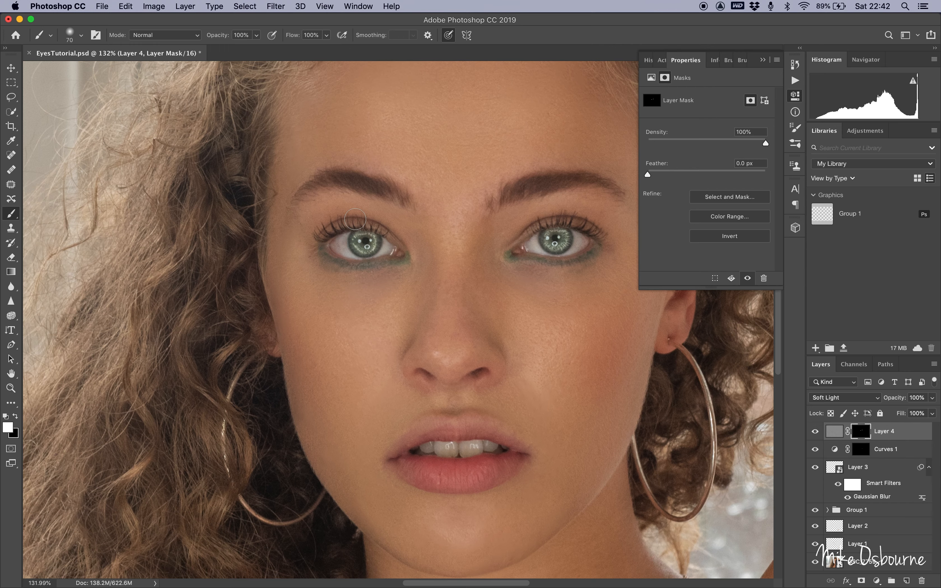
pyautogui.scroll(-3, 355, 219)
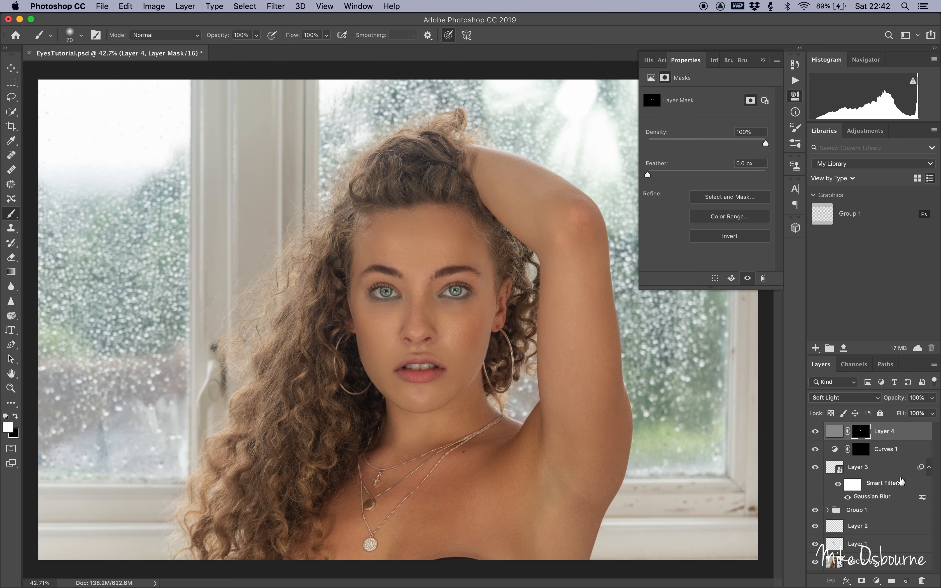
# Group the High Pass, Curves and green colour layers together and rename the group eyes.
pyautogui.keyDown('shift'); pyautogui.click(883, 451); pyautogui.keyUp('shift')
pyautogui.keyDown('shift'); pyautogui.click(878, 468); pyautogui.keyUp('shift')
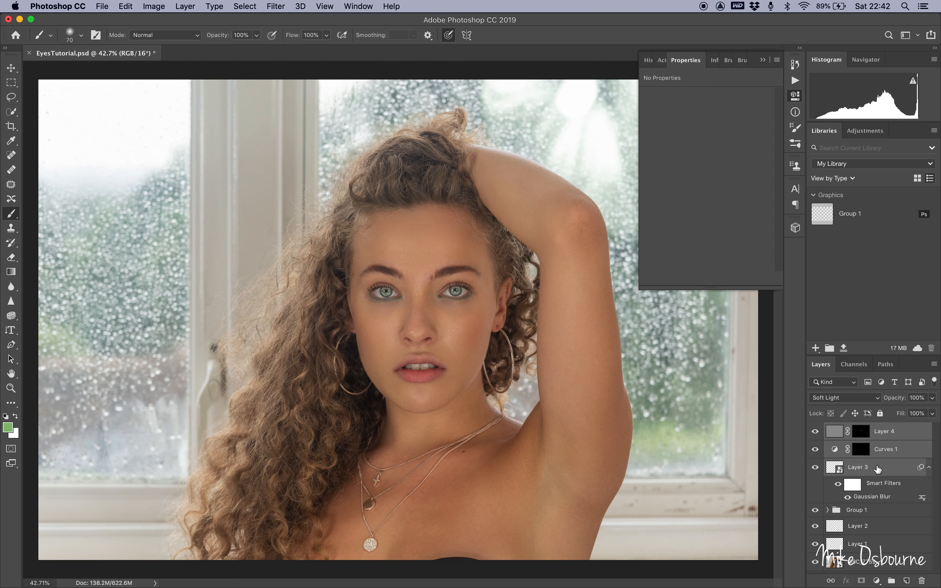
pyautogui.click(892, 580)
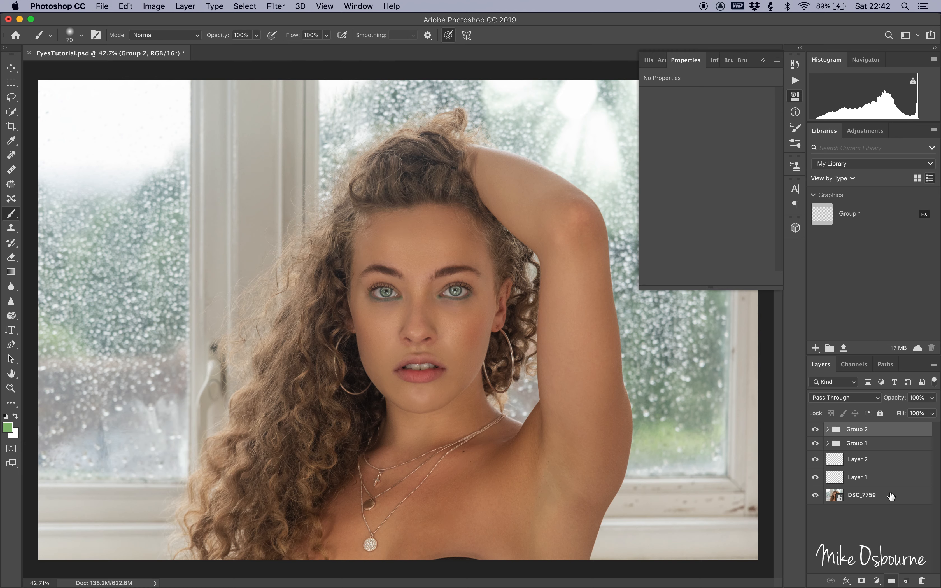
pyautogui.click(860, 431)
pyautogui.press('BackSpace')
pyautogui.write('eyes')
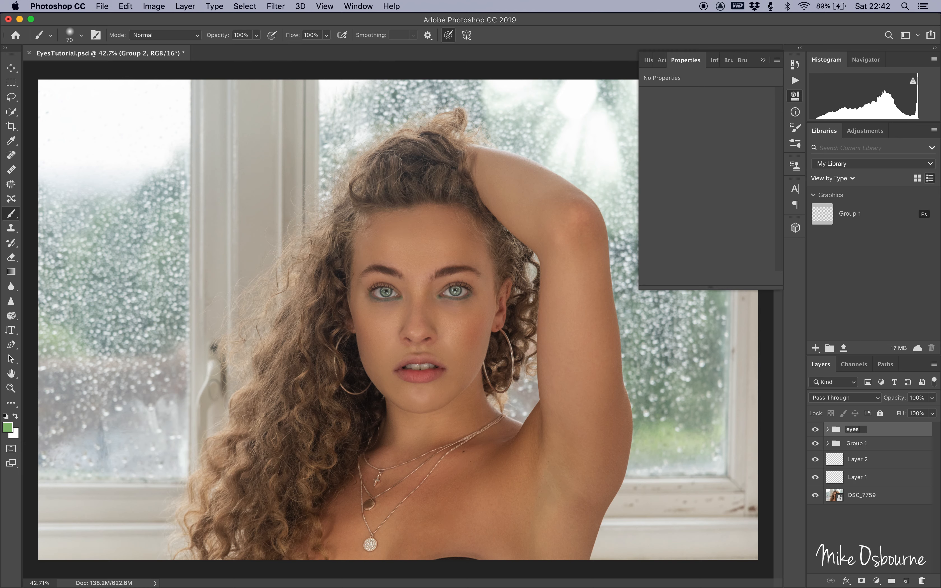
pyautogui.press('Return')
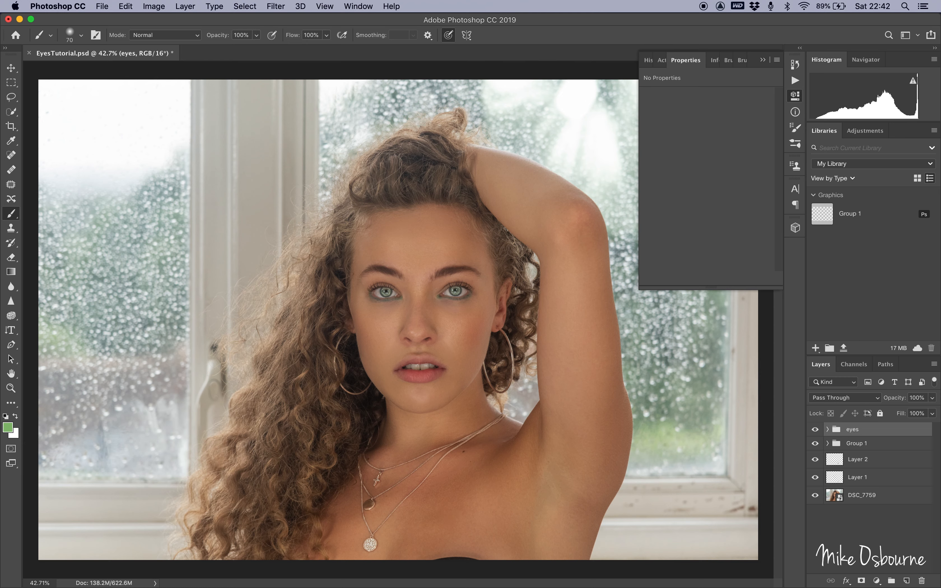
# Toggle the eyes group's visibility to compare the eyes before and after the edits.
pyautogui.click(815, 429)
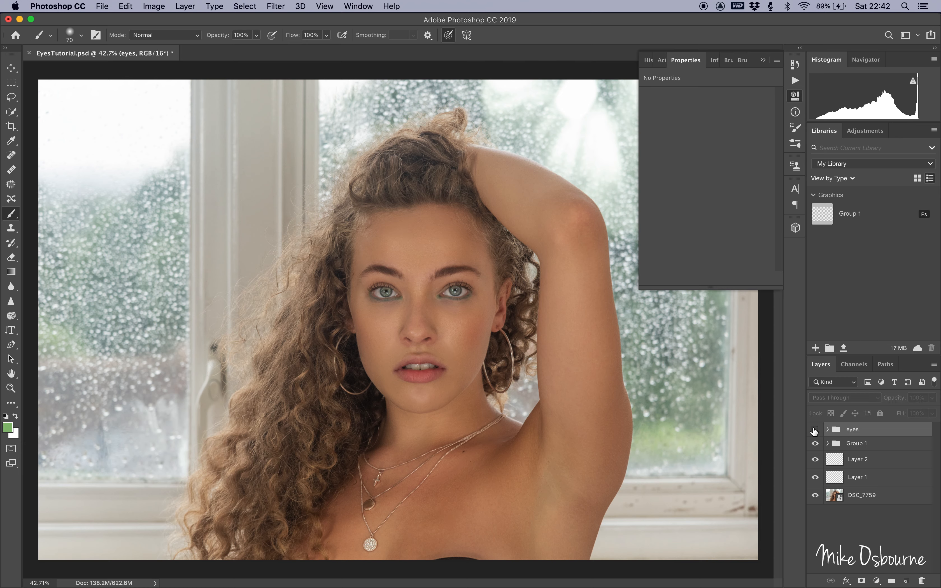
pyautogui.click(815, 429)
pyautogui.click(815, 429)
pyautogui.click(815, 429)
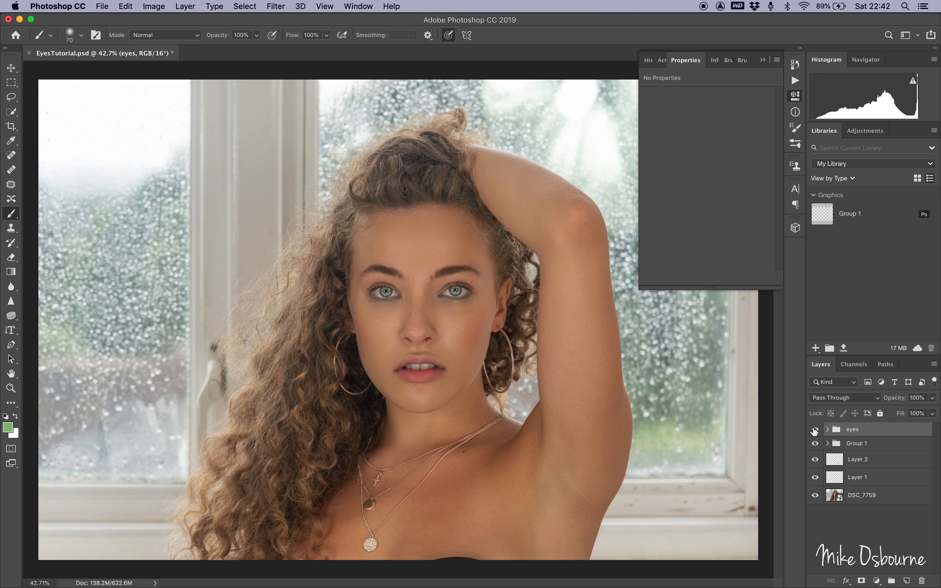
pyautogui.click(814, 430)
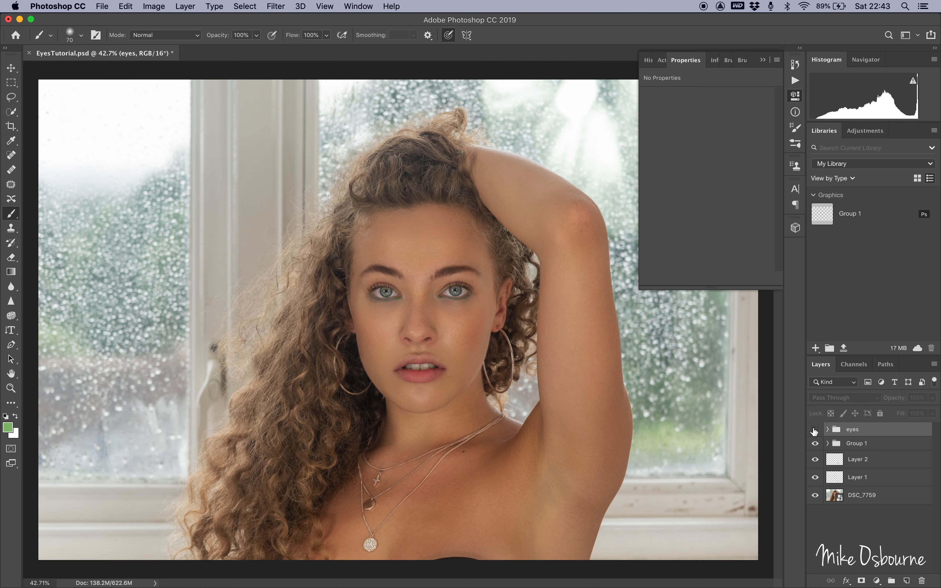
pyautogui.click(814, 429)
pyautogui.click(814, 429)
pyautogui.click(814, 429)
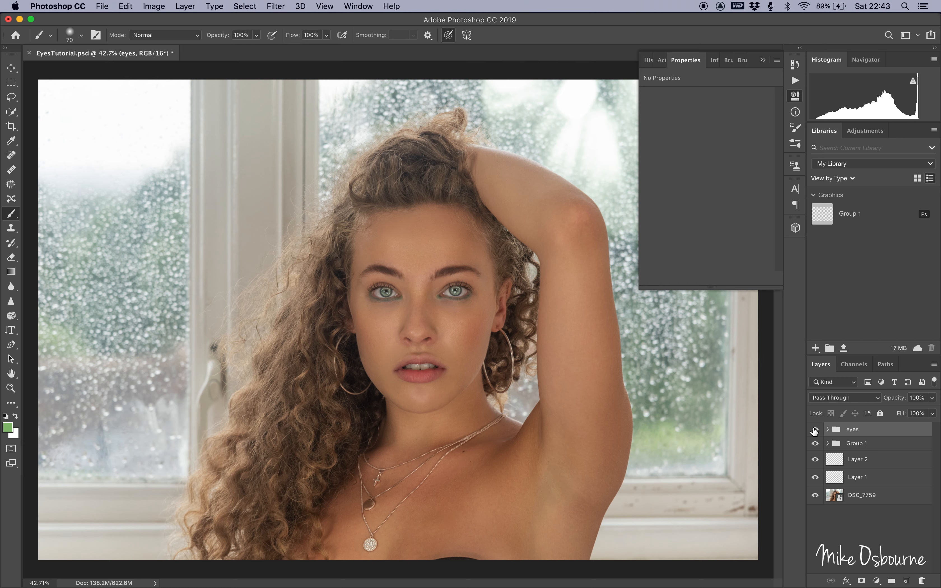